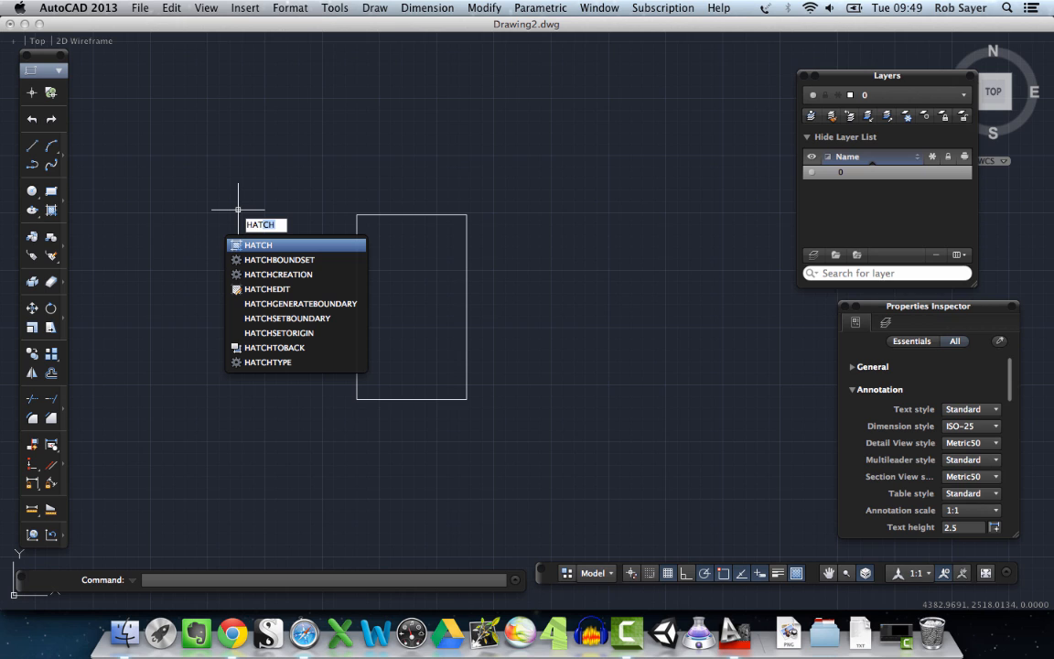
Step: Start a hatch with the ANSI31 pattern from the Hatch Library and move the library clear of the rectangle
key("Return")
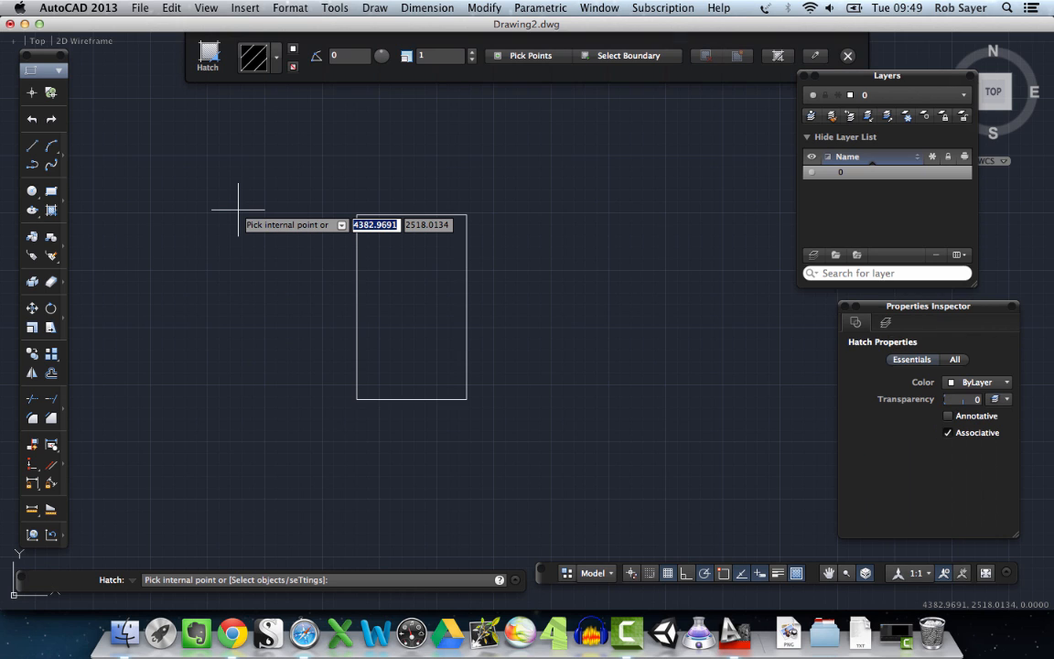
left_click(277, 60)
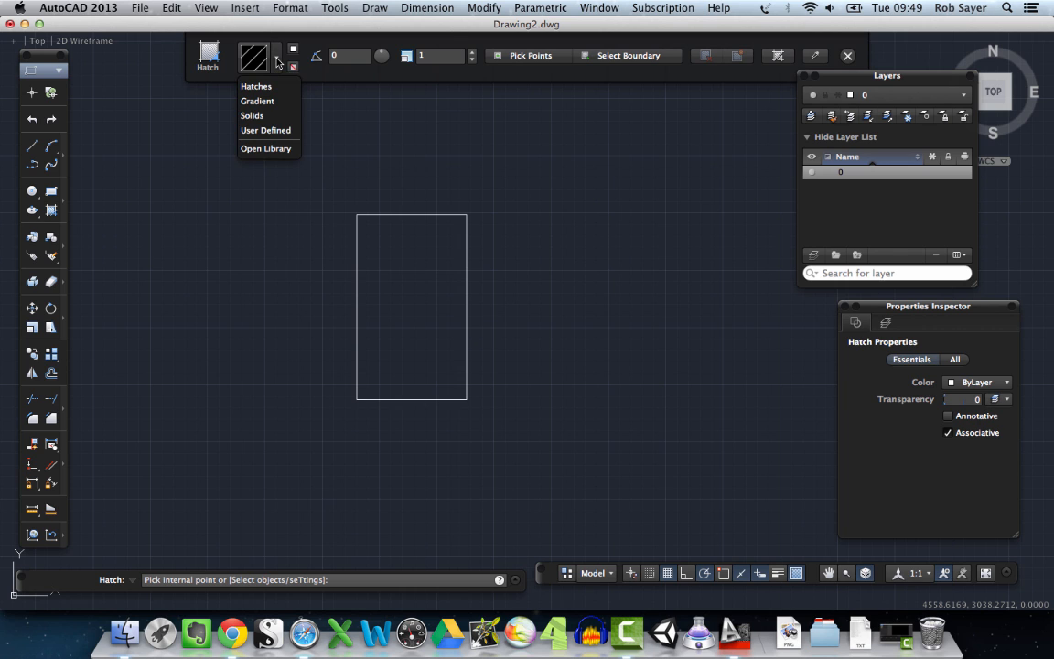
left_click(260, 85)
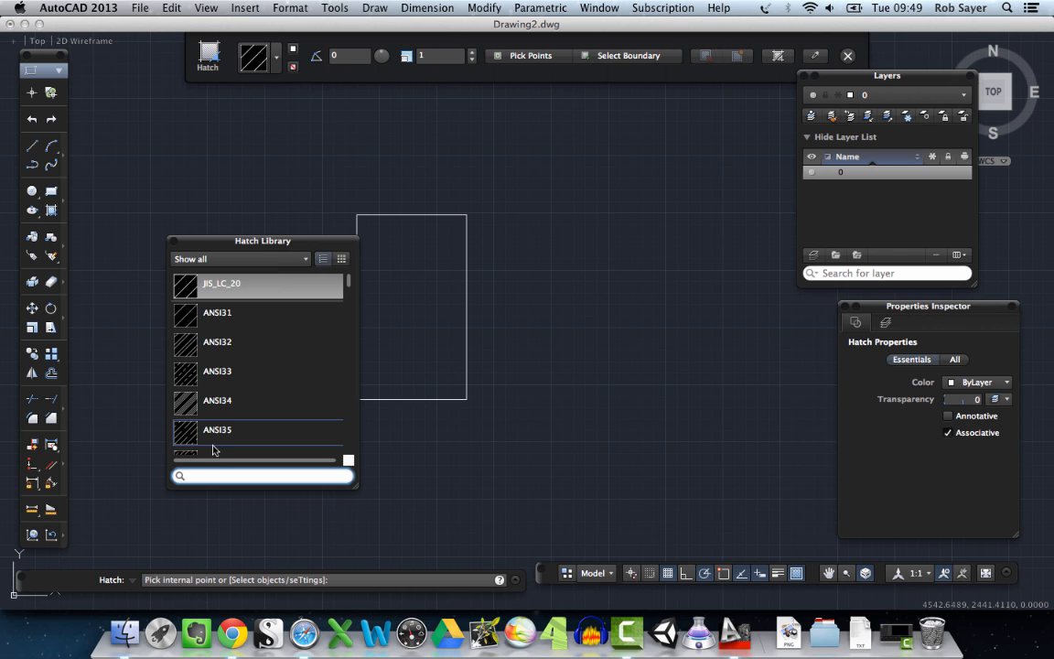
scroll(221, 417, "down", 5)
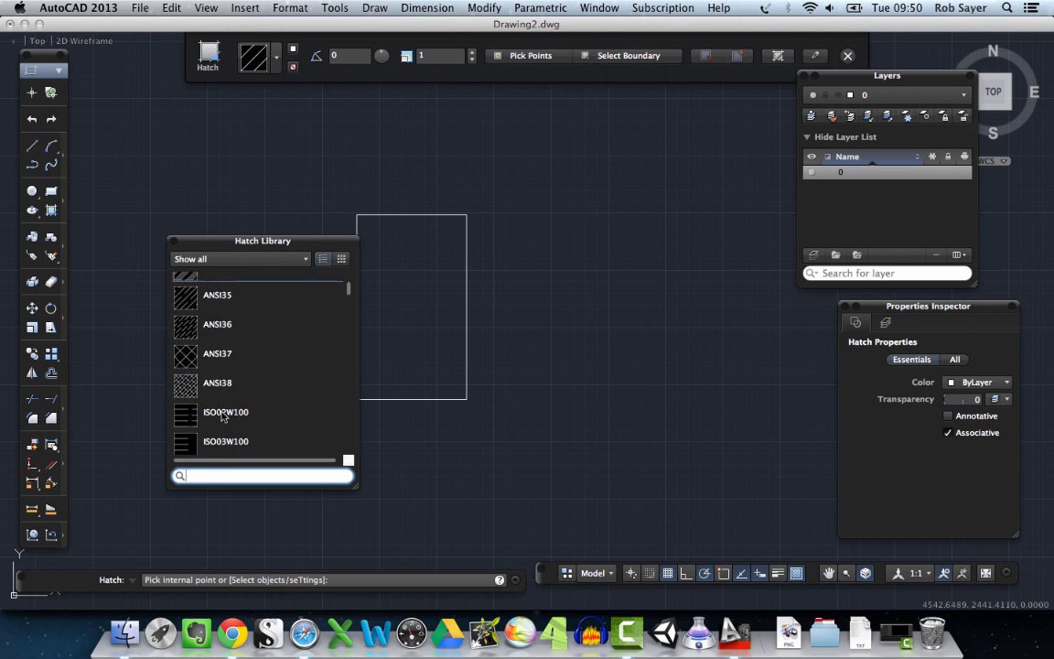
scroll(222, 416, "up", 5)
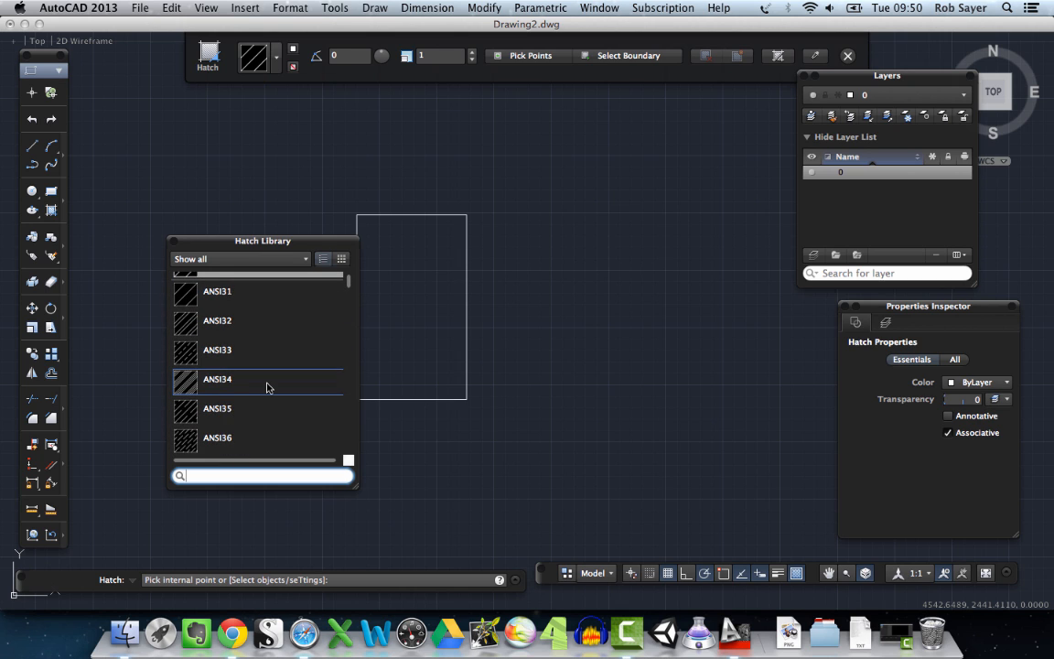
scroll(266, 388, "up", 1)
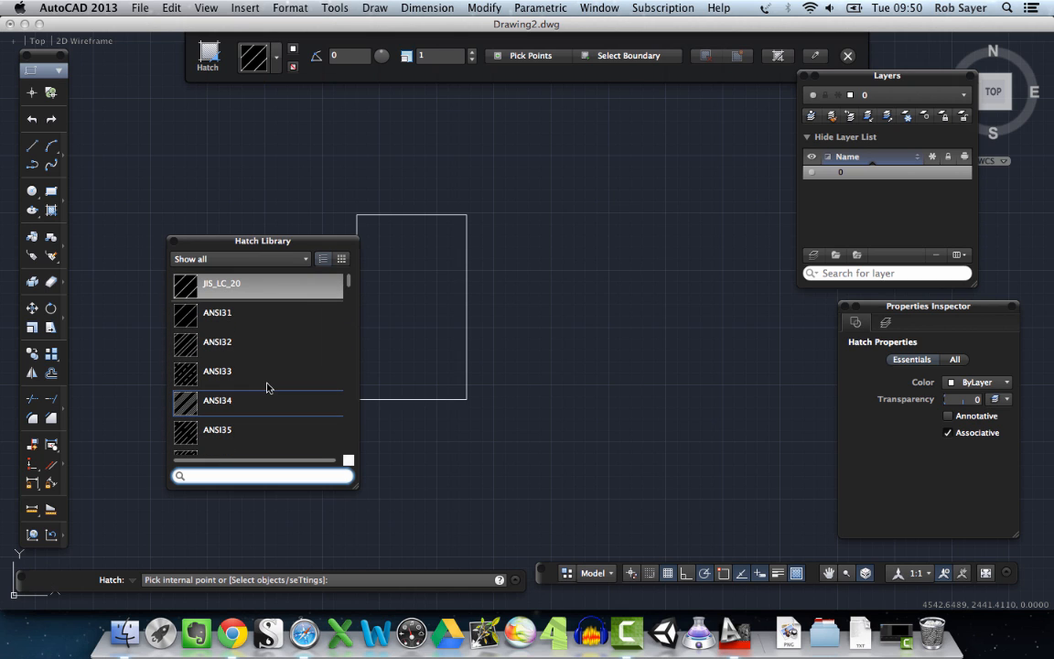
left_click(190, 317)
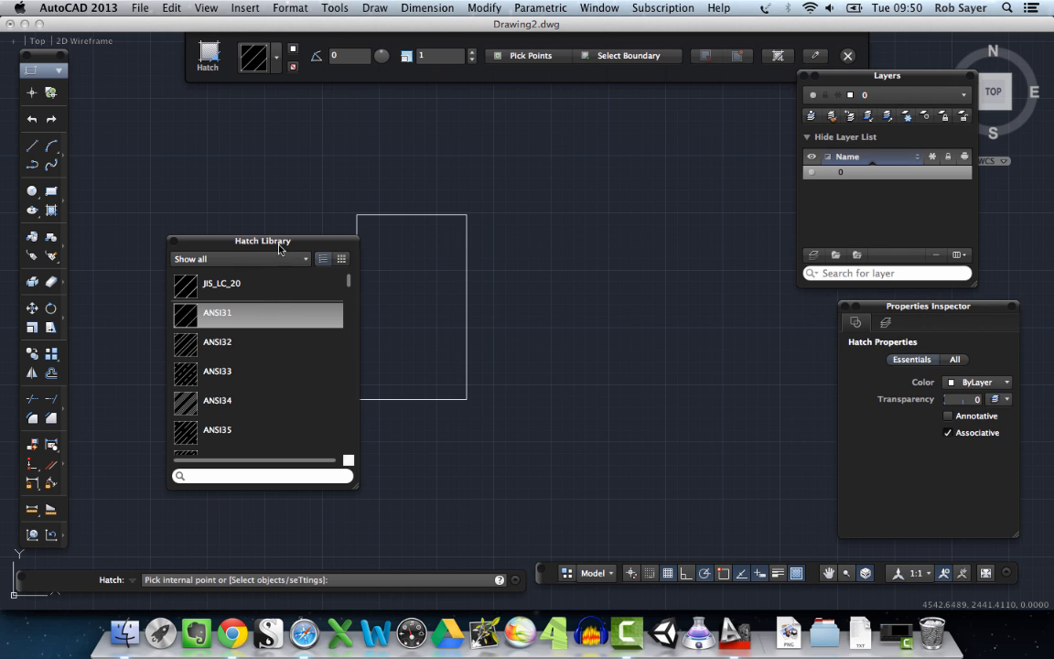
left_click_drag(279, 247, 188, 123)
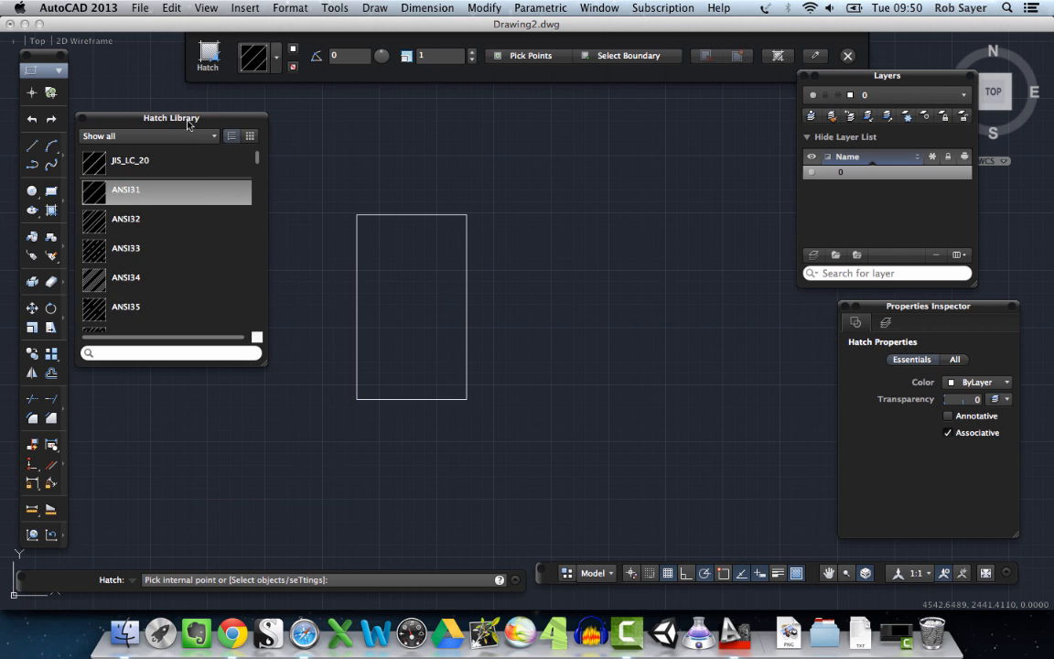
Step: Hatch the inside of the rectangle with the pattern scale set to 10
left_click(414, 307)
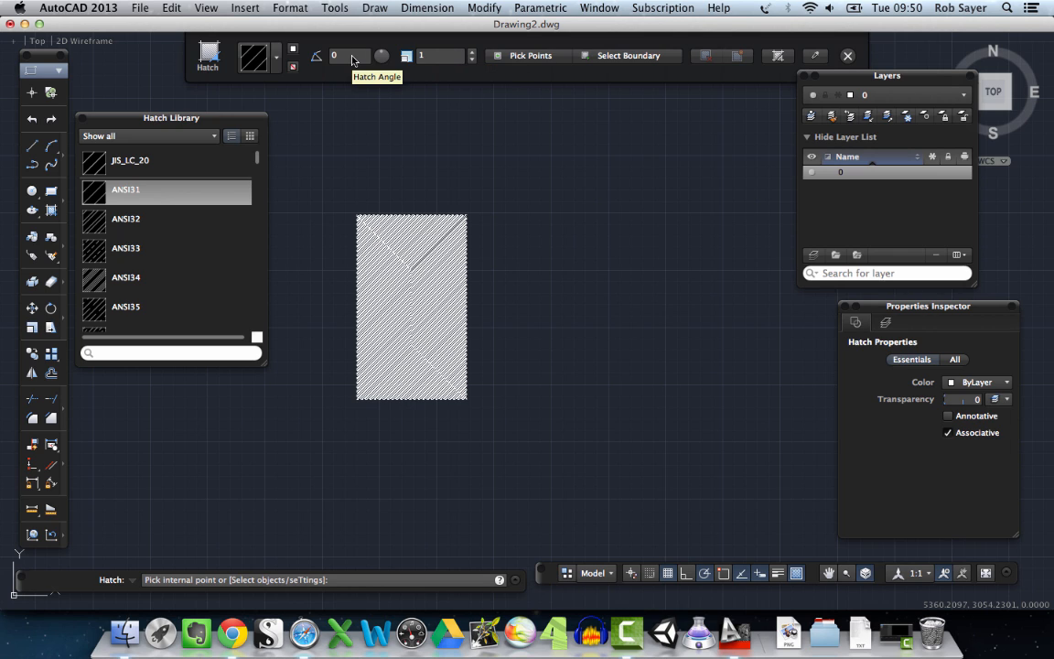
double_click(439, 55)
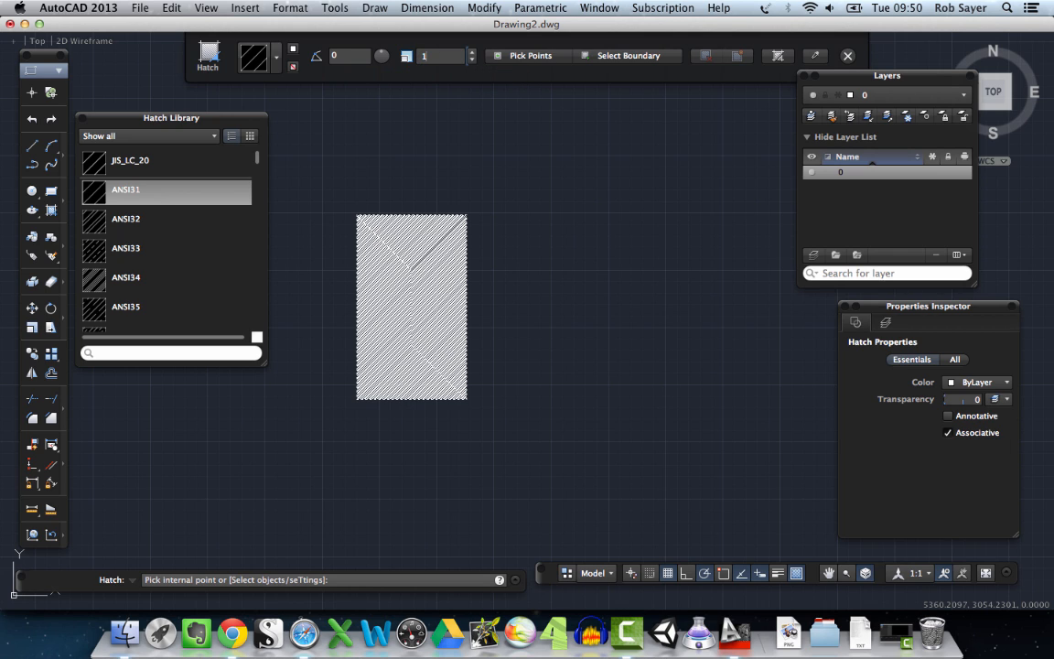
type("10")
key("Return")
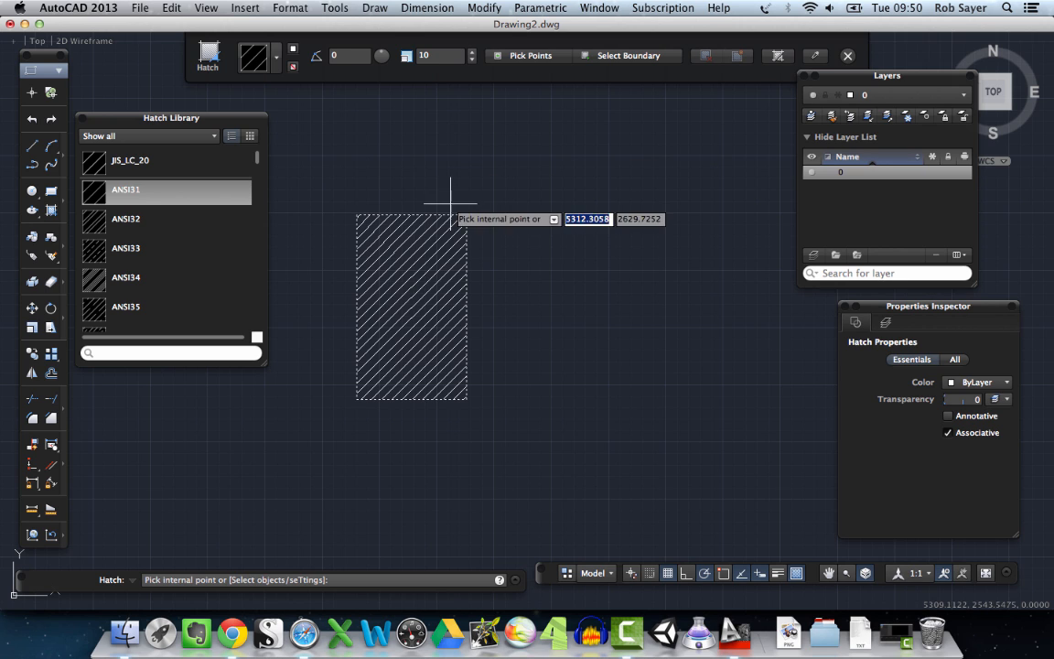
left_click(420, 271)
key("Return")
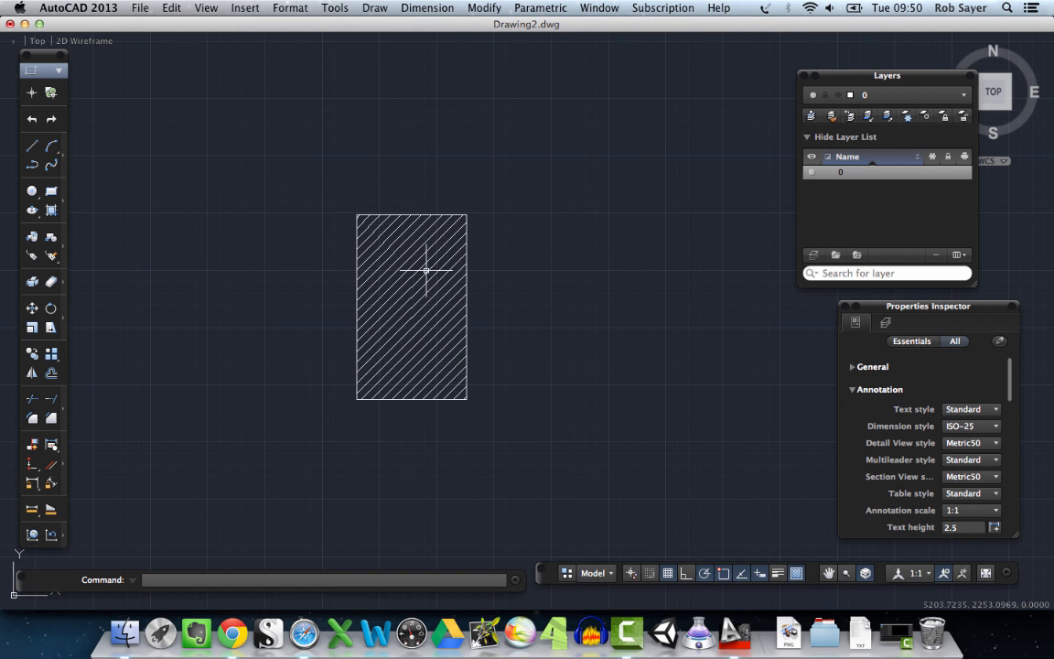
Step: Erase the hatch inside the rectangle, and undo the erasure
left_click(423, 265)
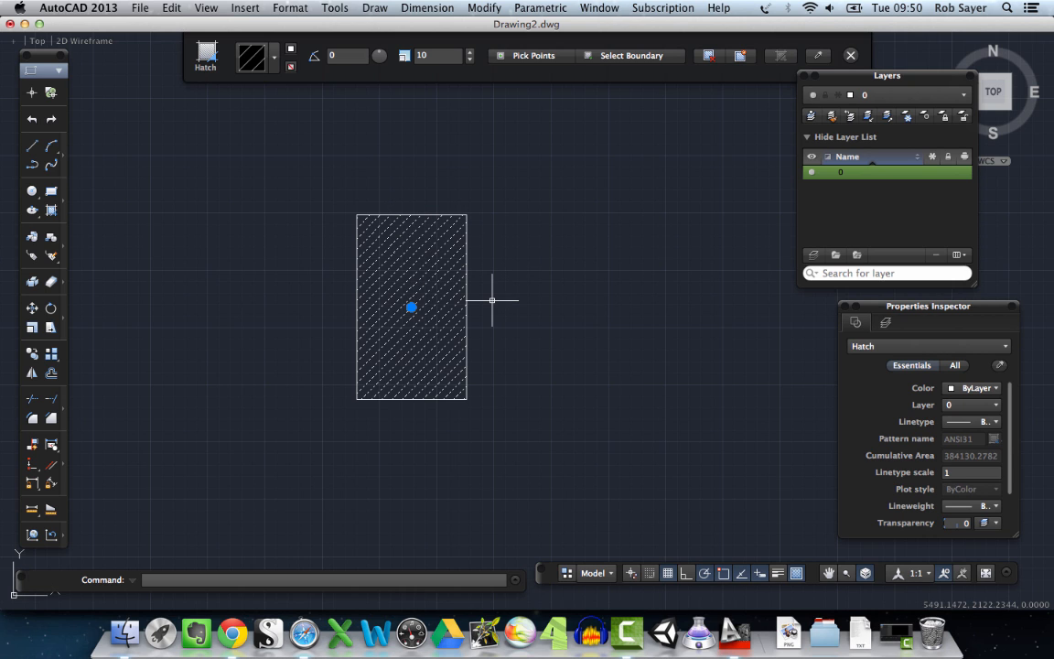
type("ER")
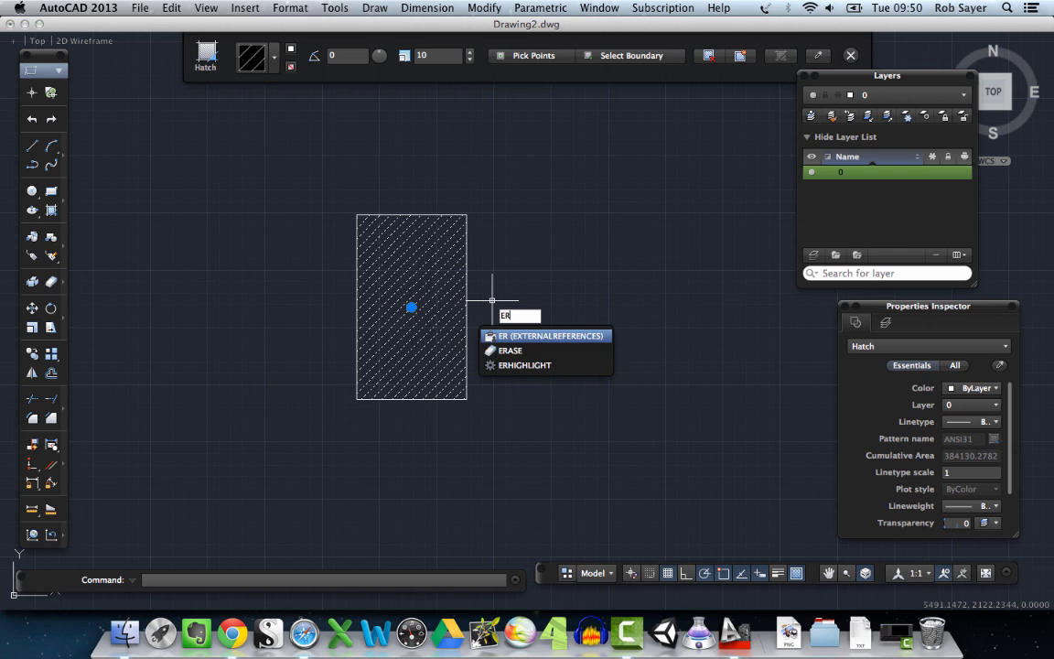
type("ASE")
key("Return")
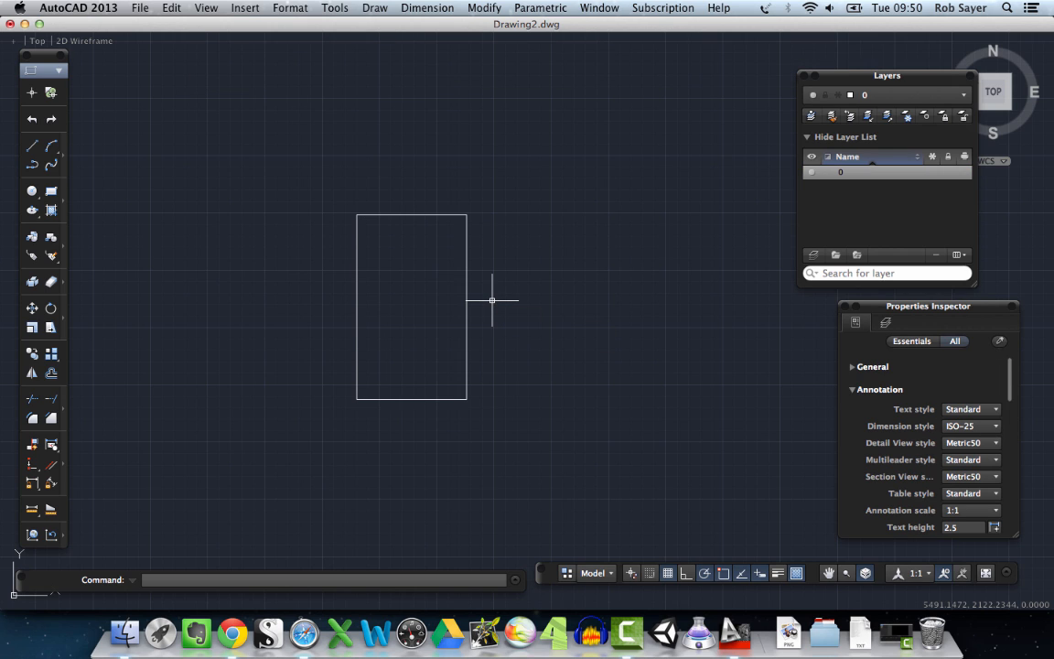
key("super+z")
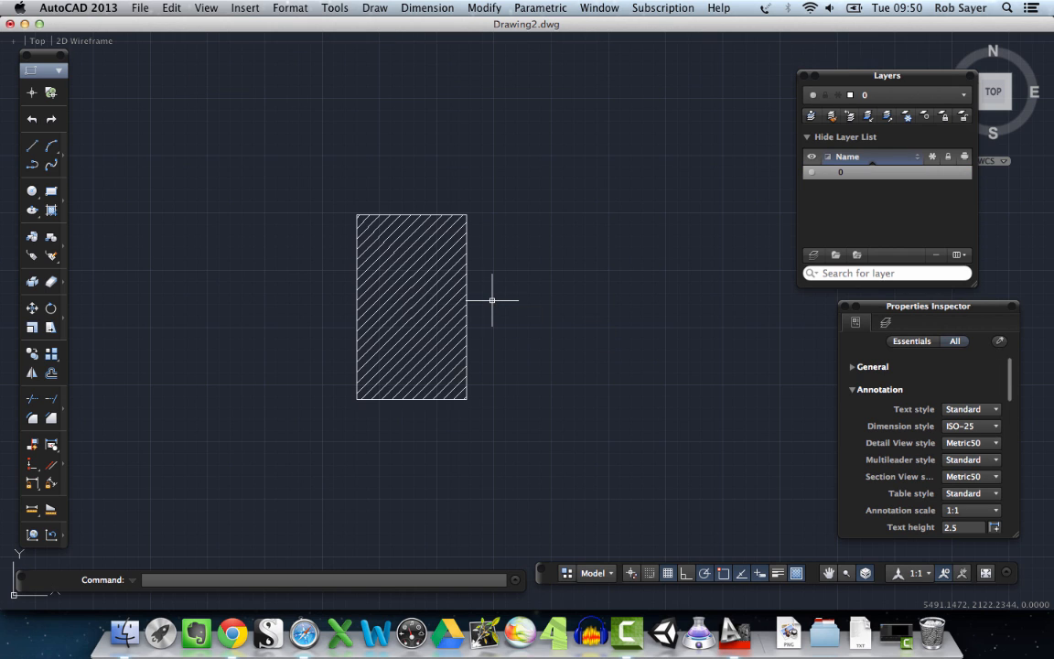
Step: Move the rectangle boundary horizontally to the right, using its lower-right corner as the base point
left_click(466, 217)
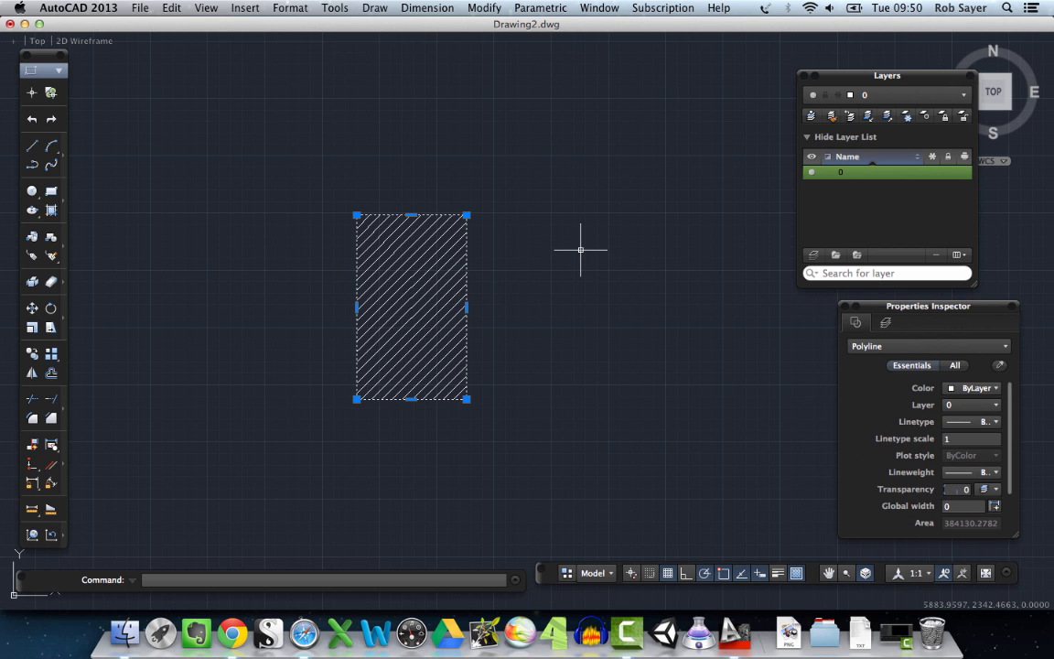
type("MOVE")
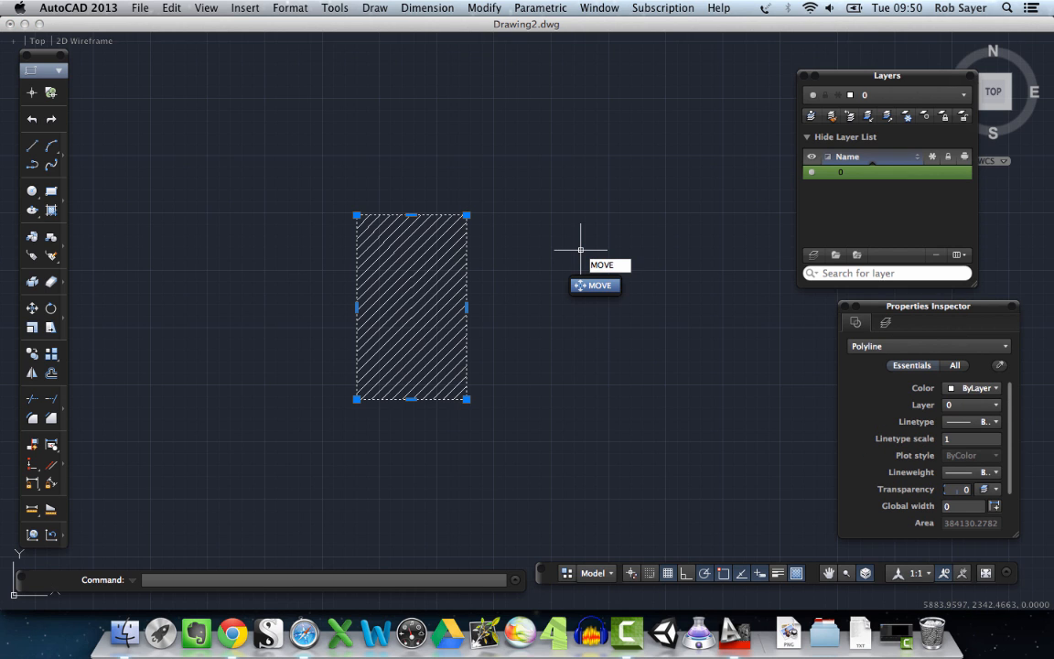
key("Return")
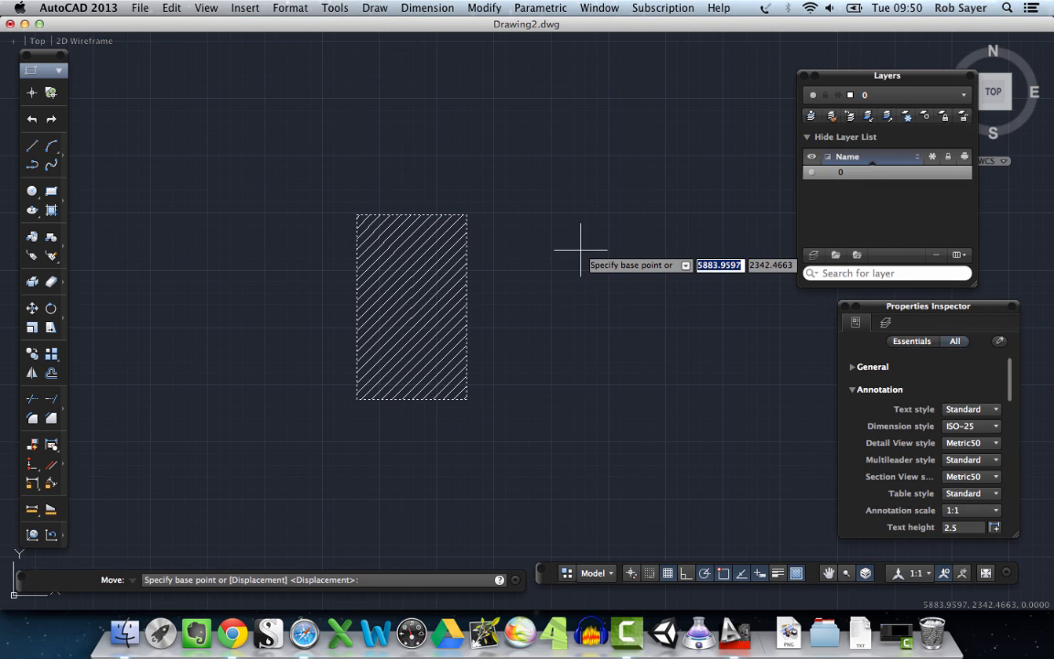
left_click(467, 399)
left_click(596, 399)
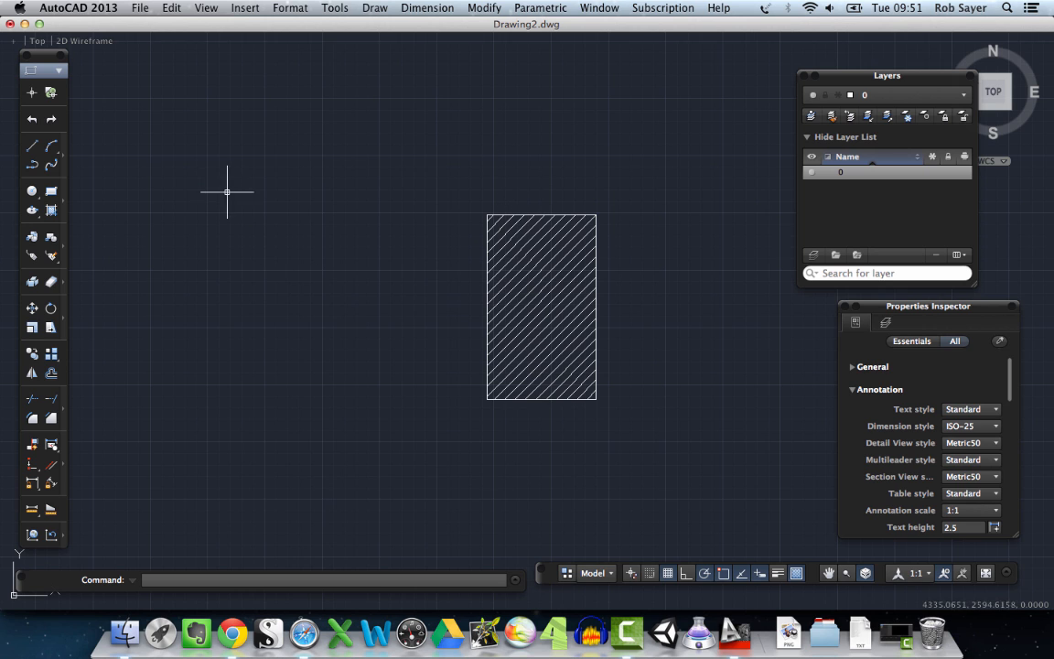
Step: Delete the hatch and draw a second rectangle of similar size overlapping the first, shifted slightly down and to the left
left_click(529, 273)
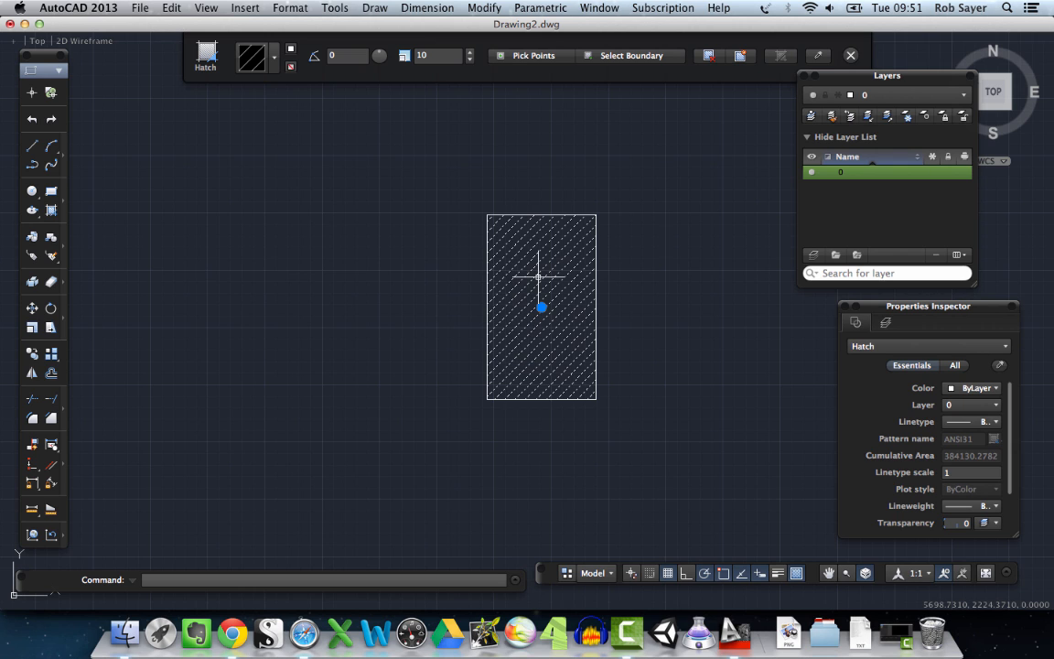
key("Escape")
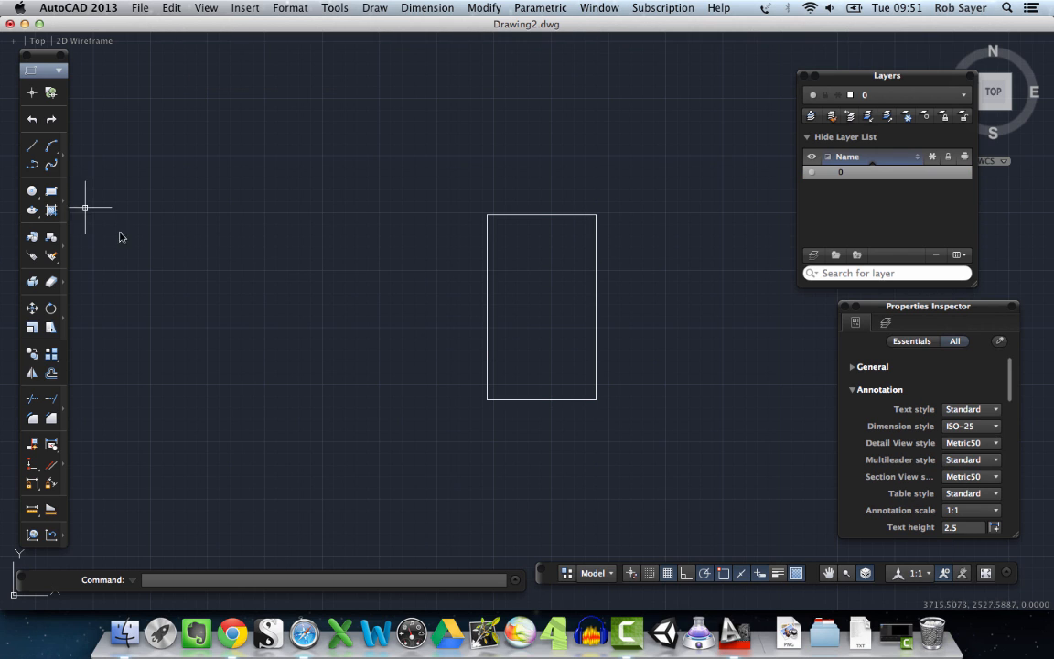
left_click(51, 191)
left_click(478, 233)
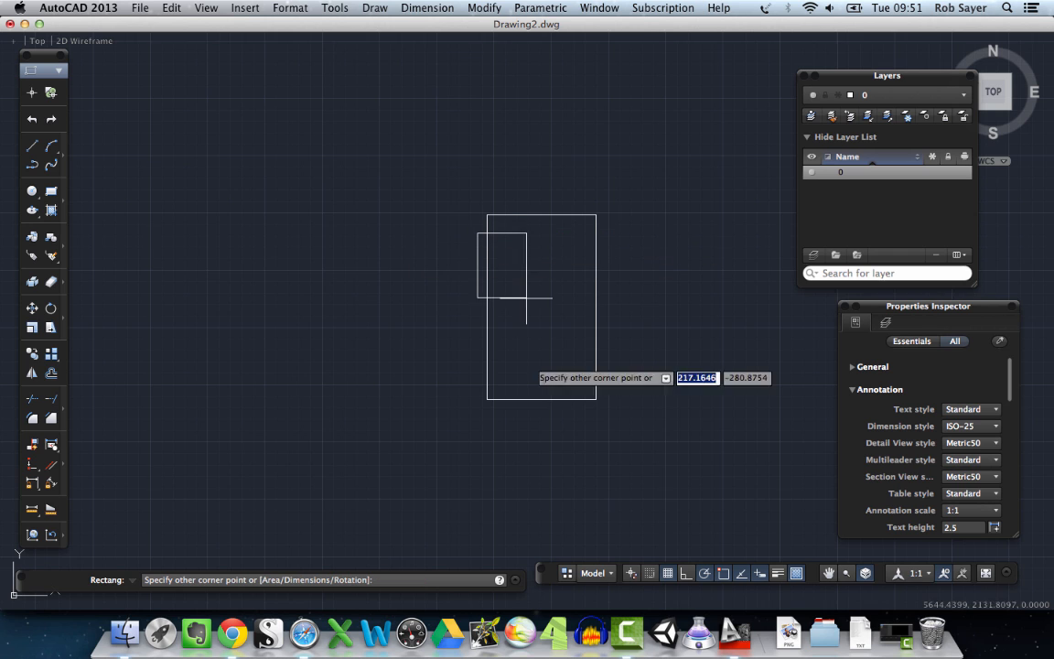
left_click(587, 420)
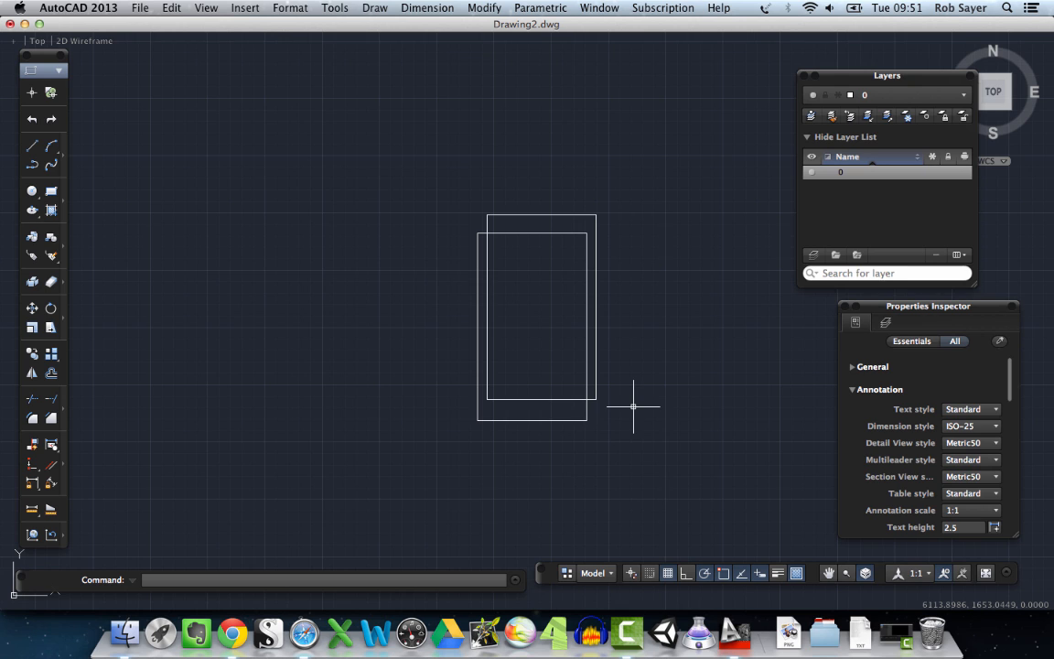
Step: Convert both overlapping rectangles into regions
type("reg")
key("Return")
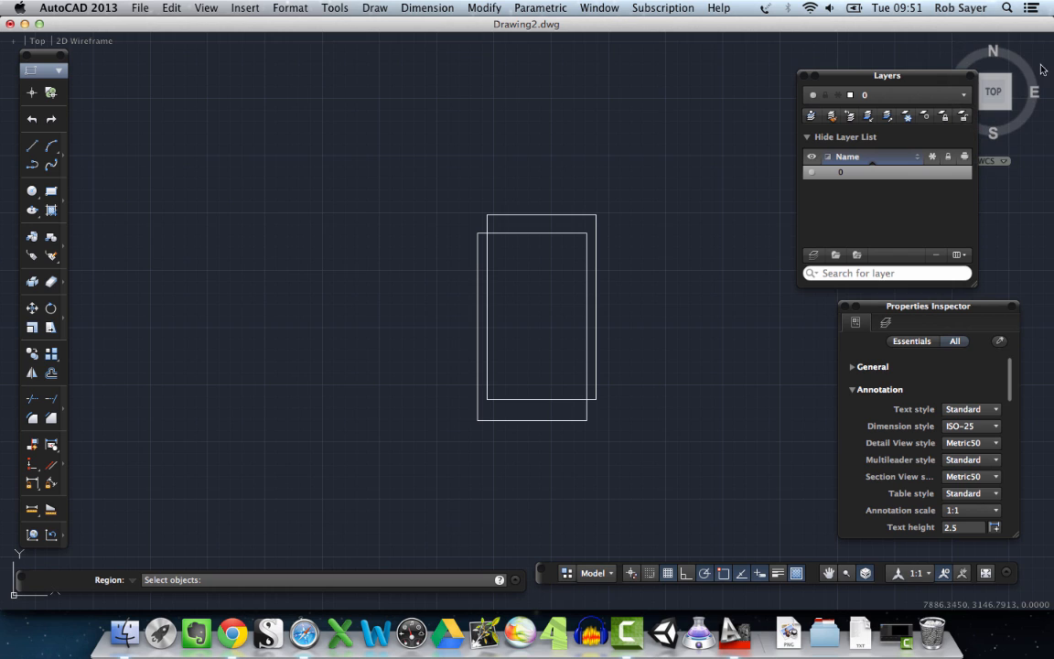
left_click(430, 183)
left_click(677, 450)
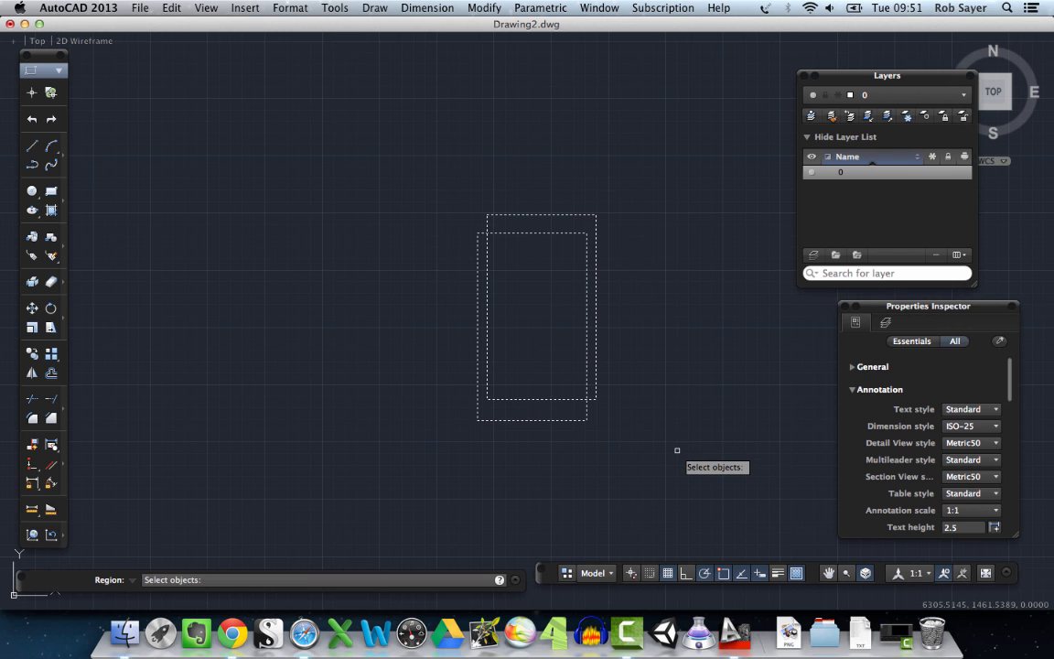
key("Return")
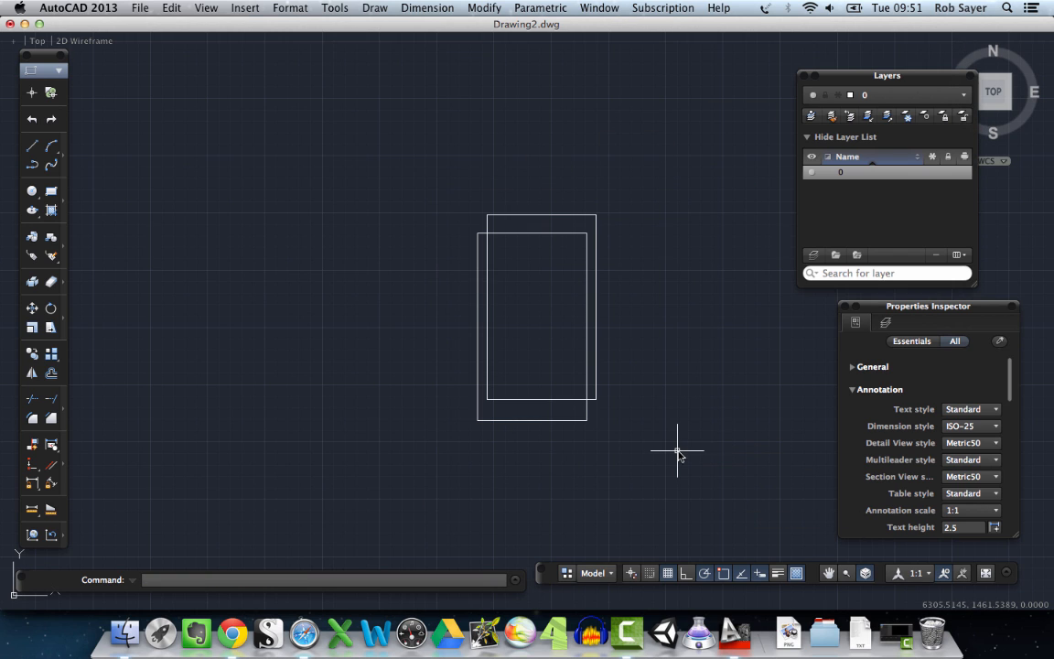
Step: Union the two overlapping regions into a single outline
type("uni")
key("Return")
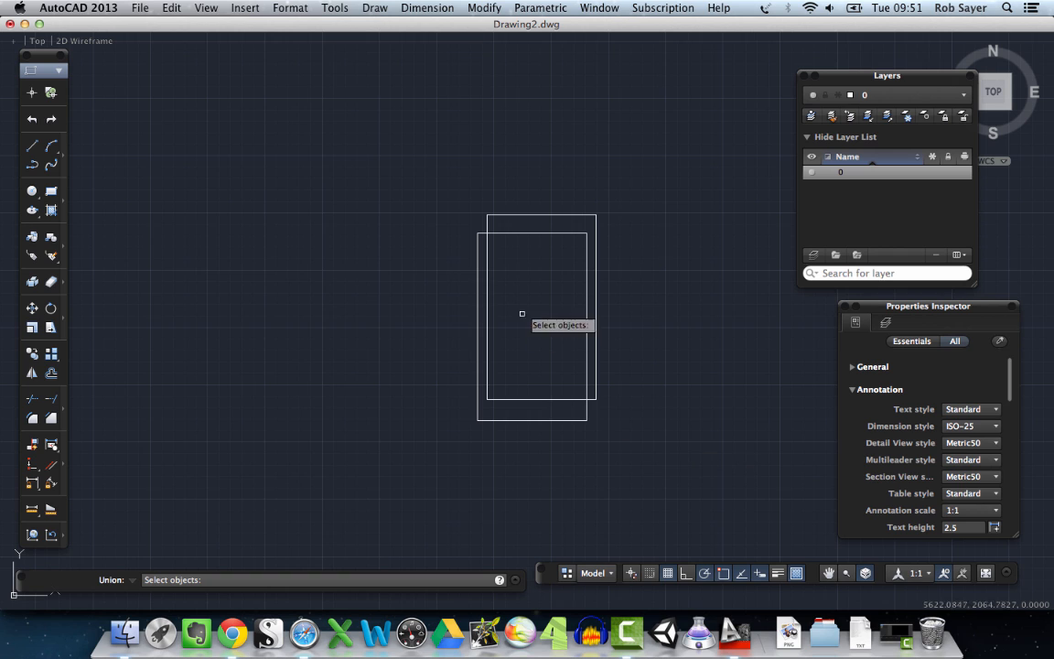
left_click(459, 183)
left_click(635, 447)
key("Return")
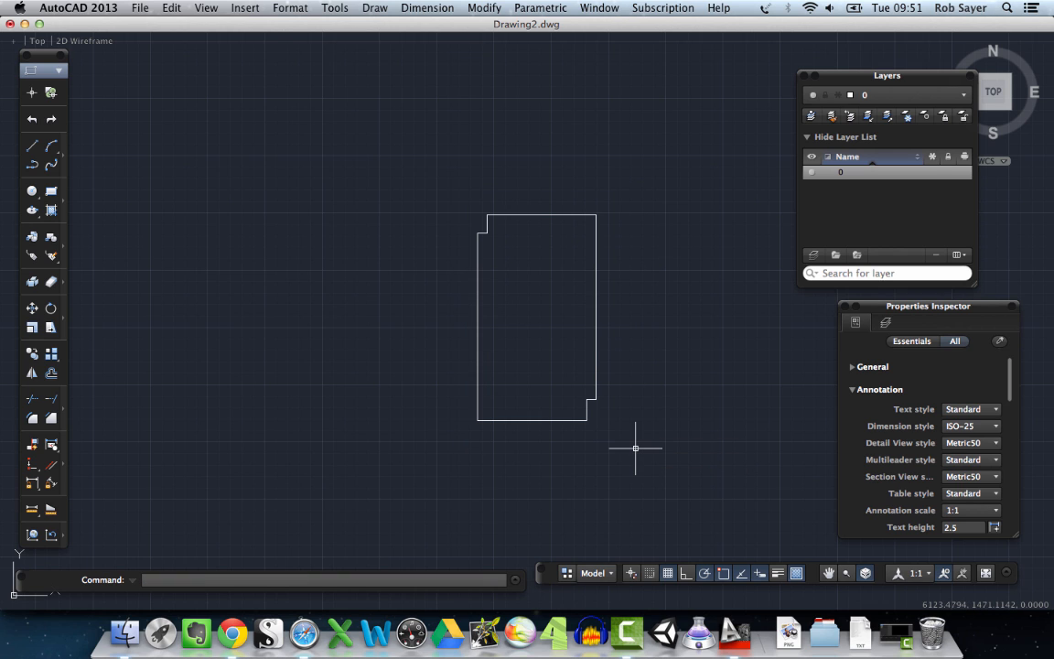
Step: Select the merged region to examine its object type and area, and clear the selection
left_click(558, 212)
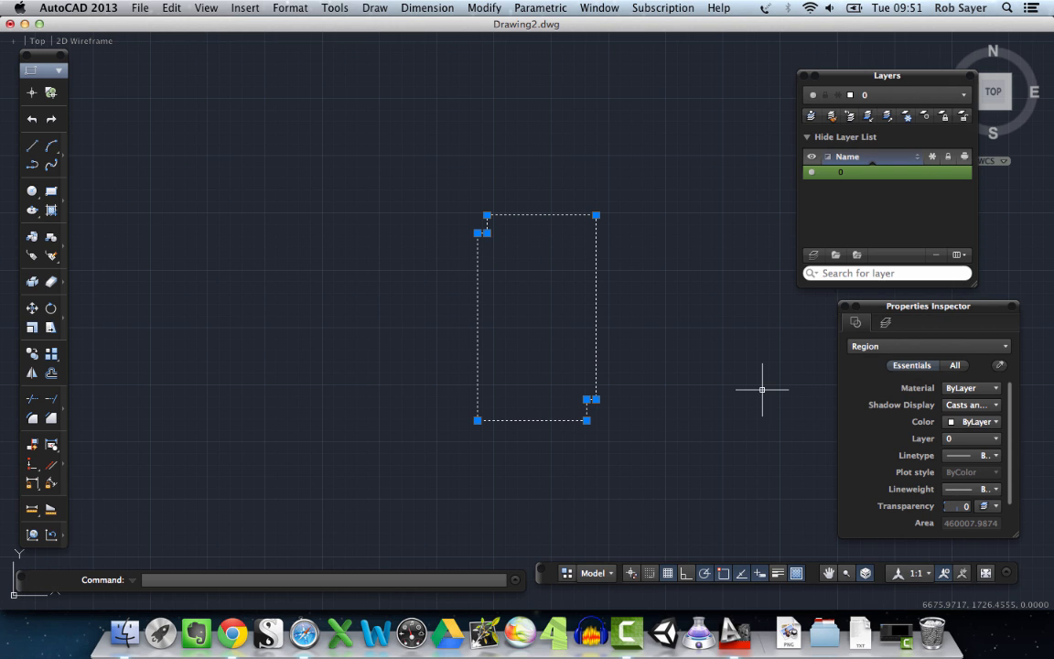
left_click(357, 213)
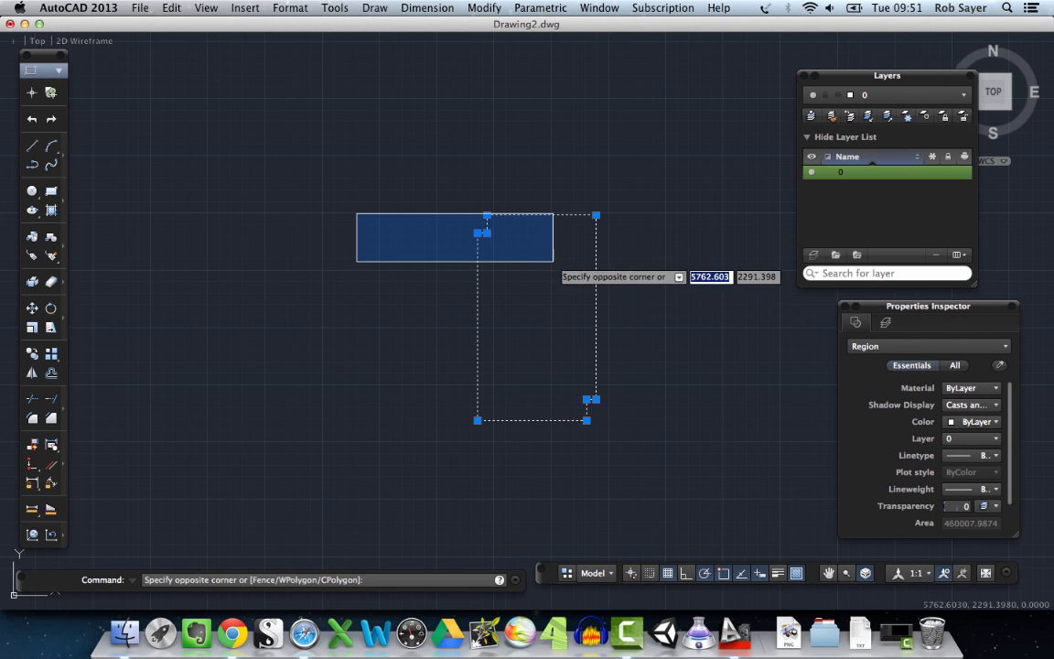
left_click(552, 260)
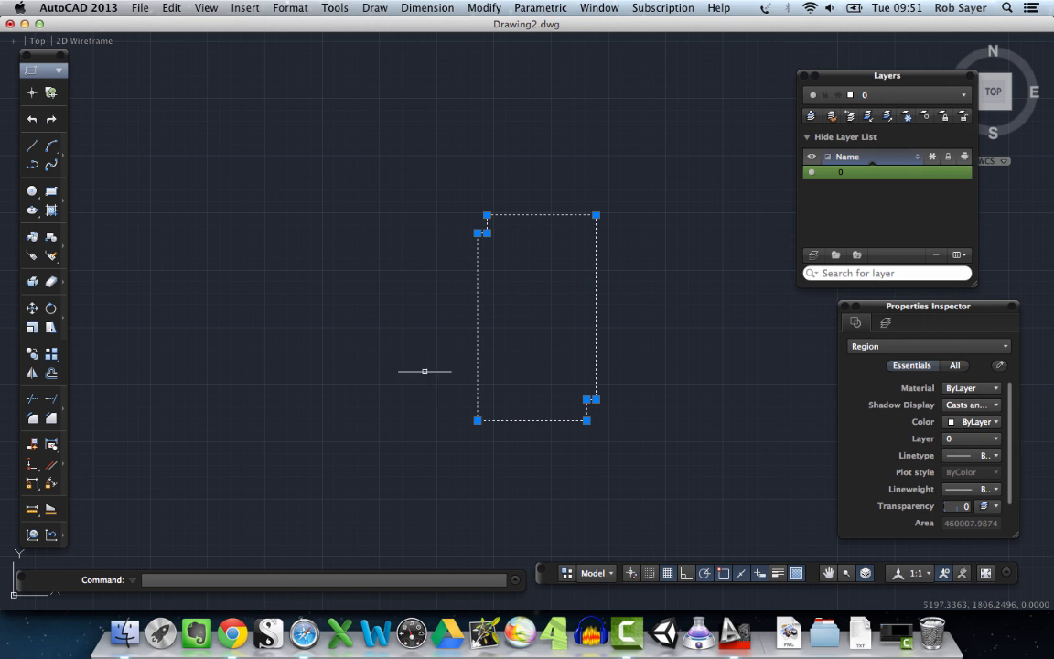
key("Escape")
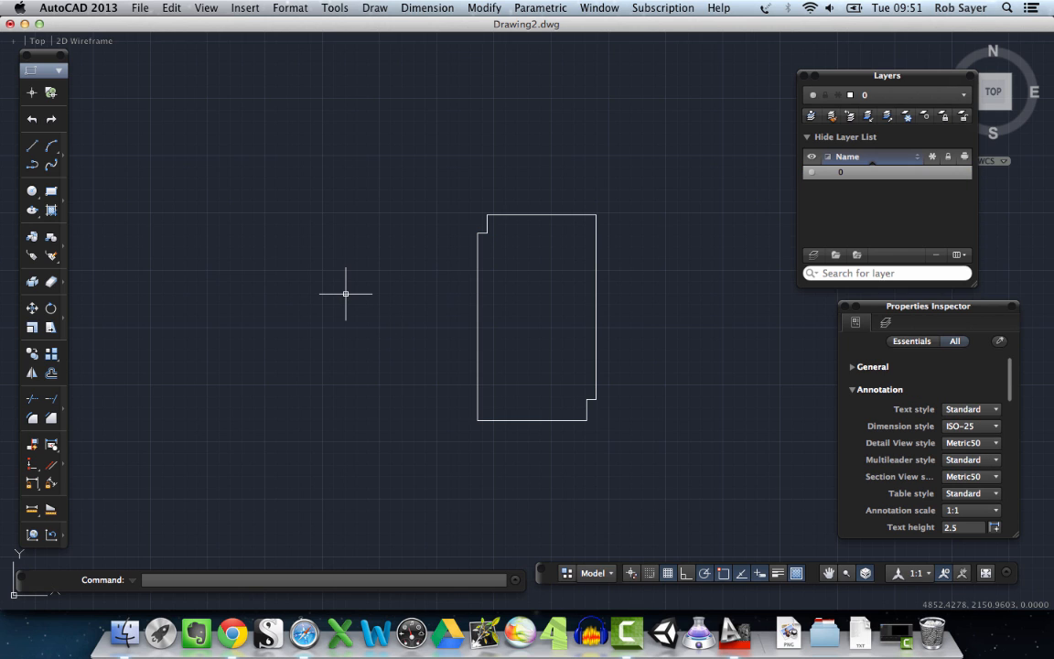
Step: Try to offset the merged region by about 48 units, picking the distance from the lower-right notch corner
type("offset")
key("Return")
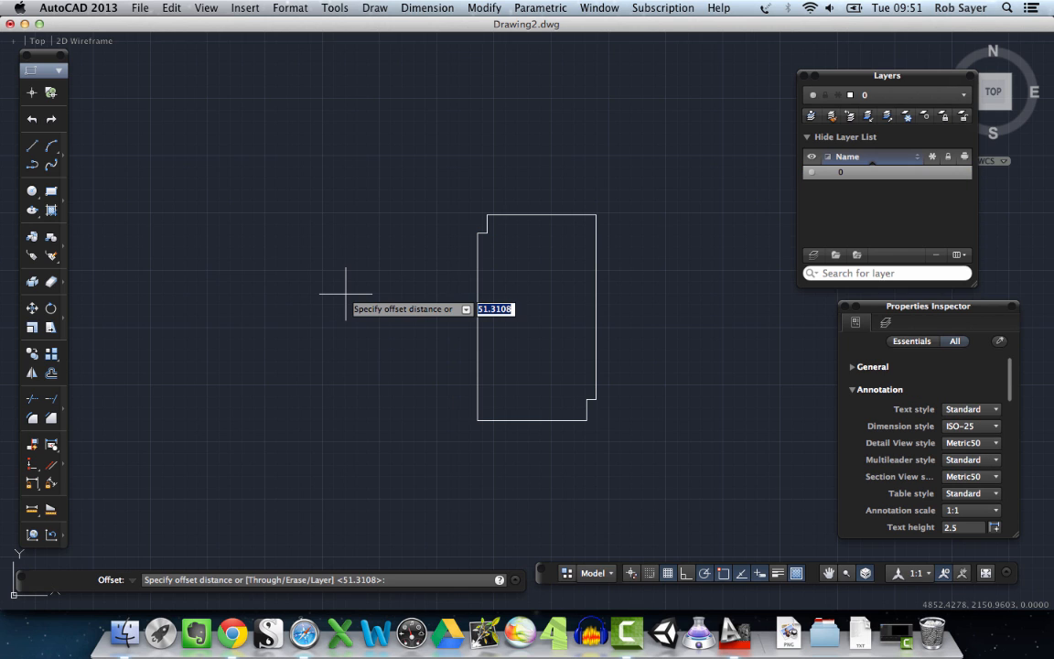
left_click(587, 397)
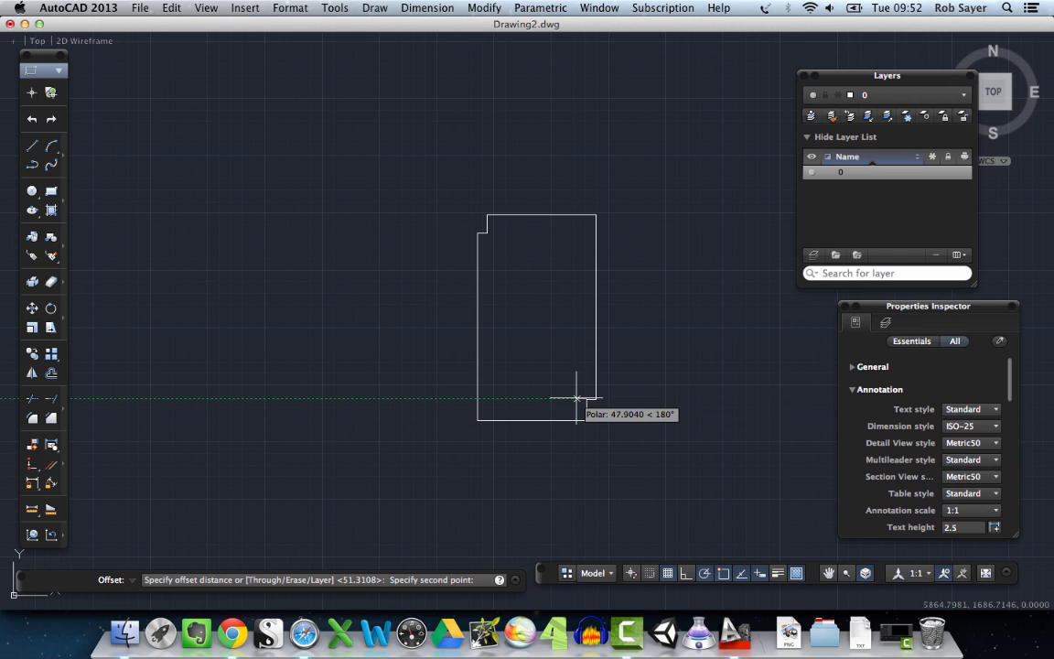
left_click(576, 399)
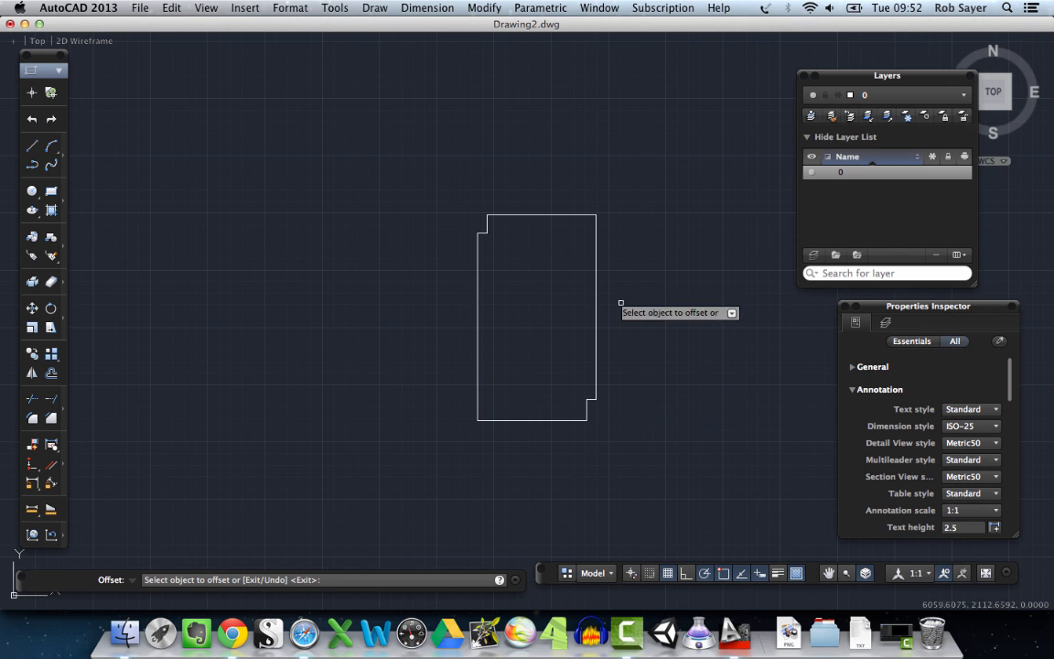
key("Escape")
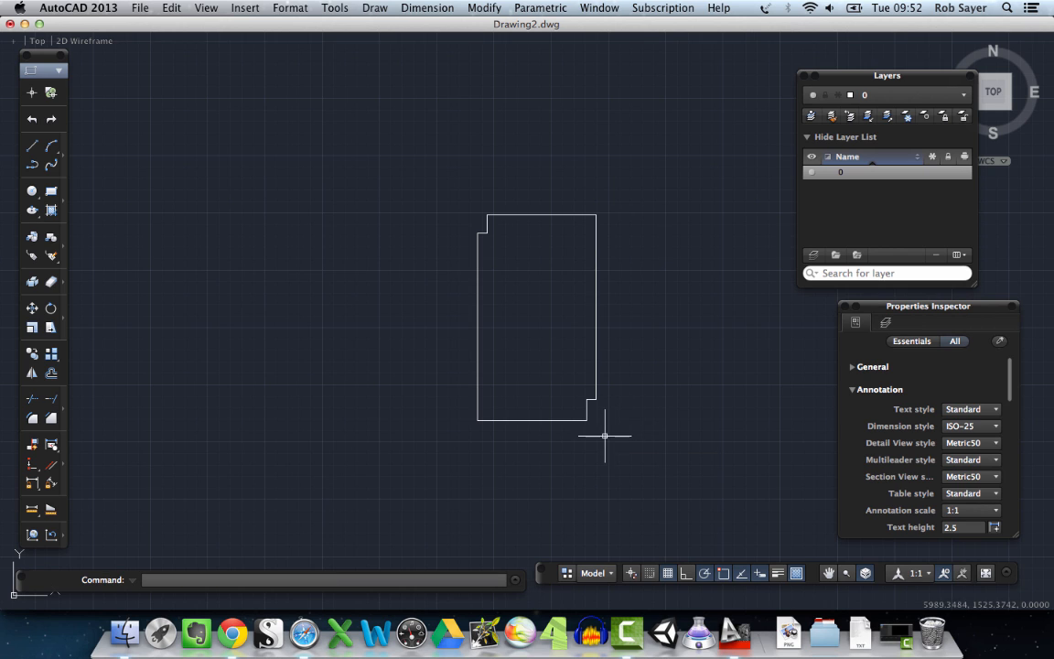
Step: Explode the merged region into separate lines
left_click(549, 215)
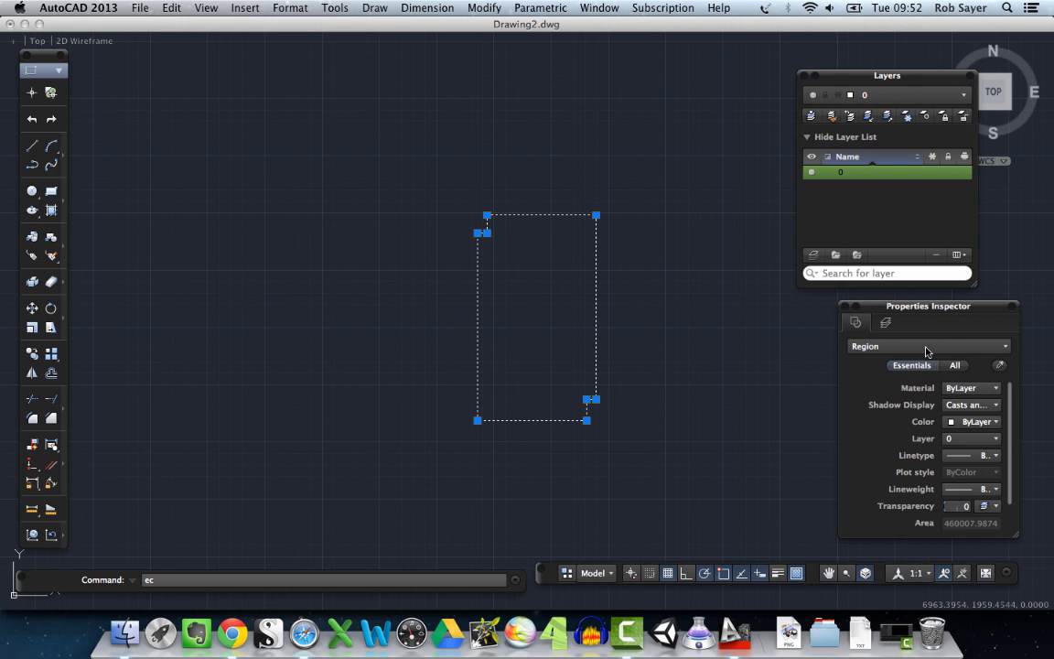
type("x")
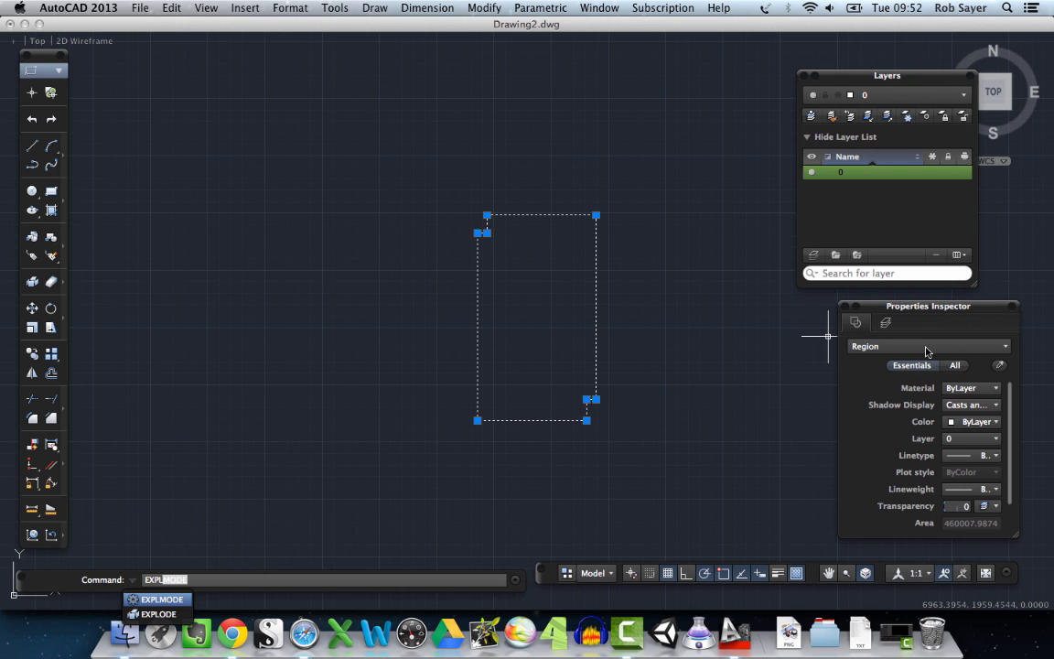
key("Down")
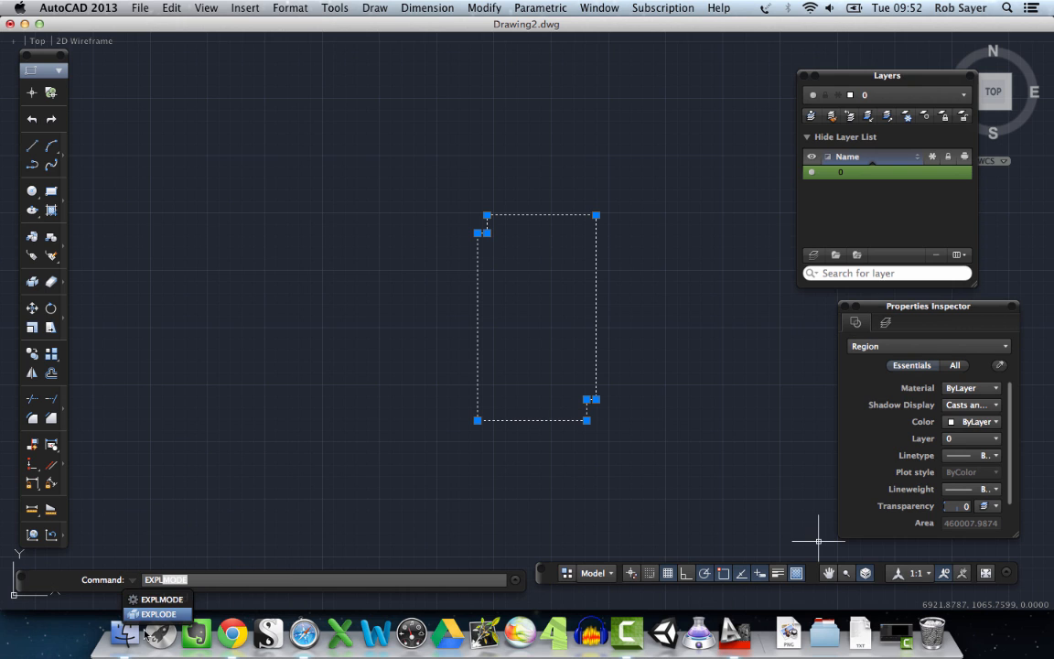
key("Return")
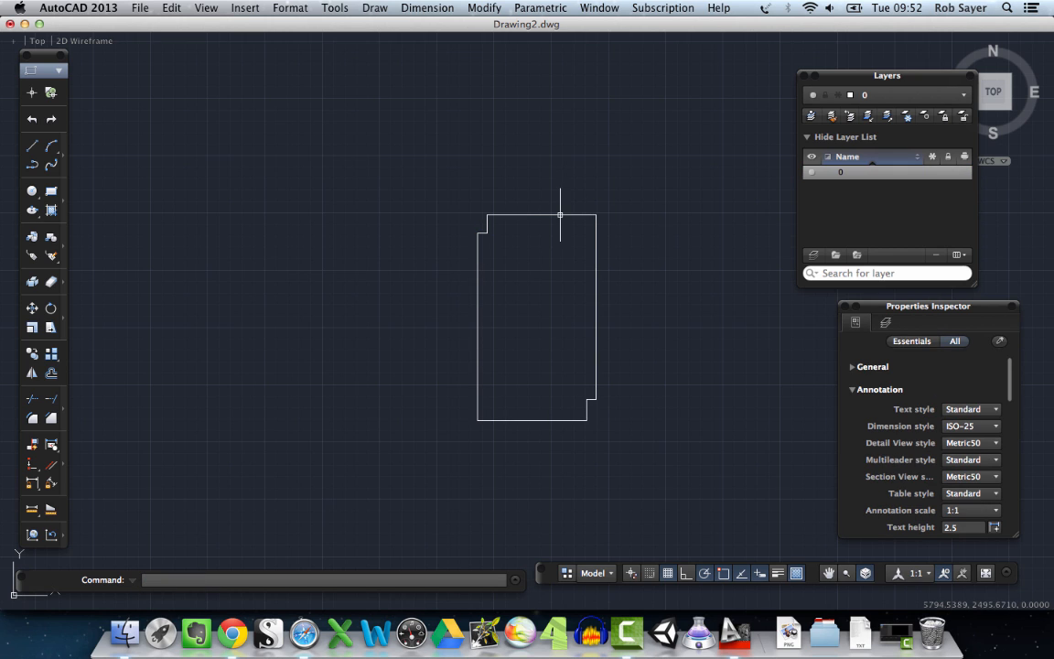
Step: Select several edges of the exploded outline to examine their object type, and clear the selection
left_click(560, 214)
left_click(597, 384)
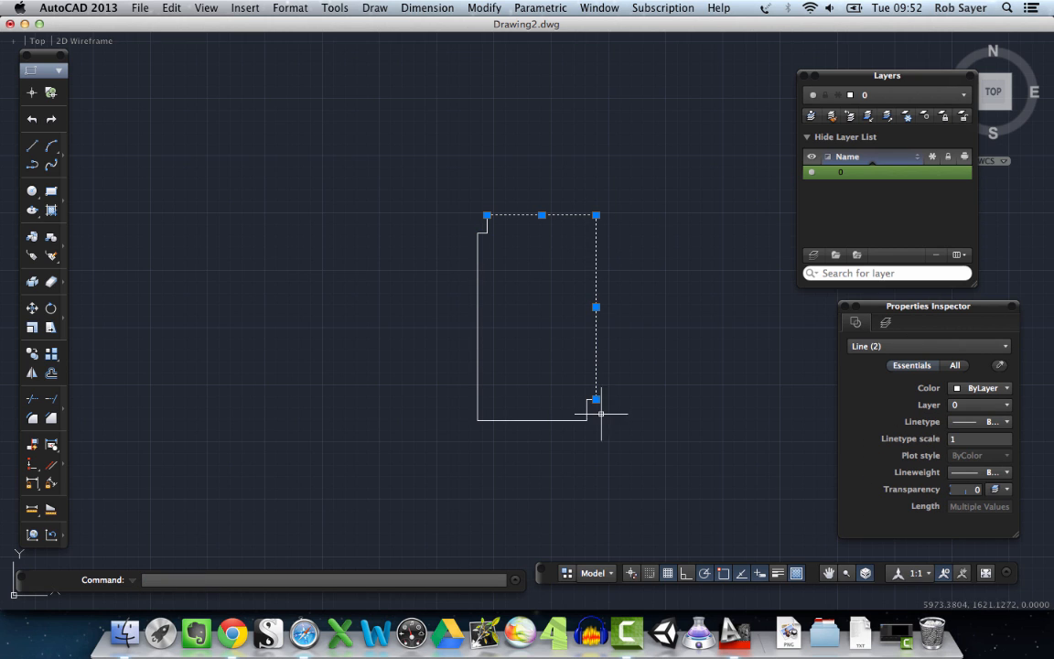
left_click(539, 420)
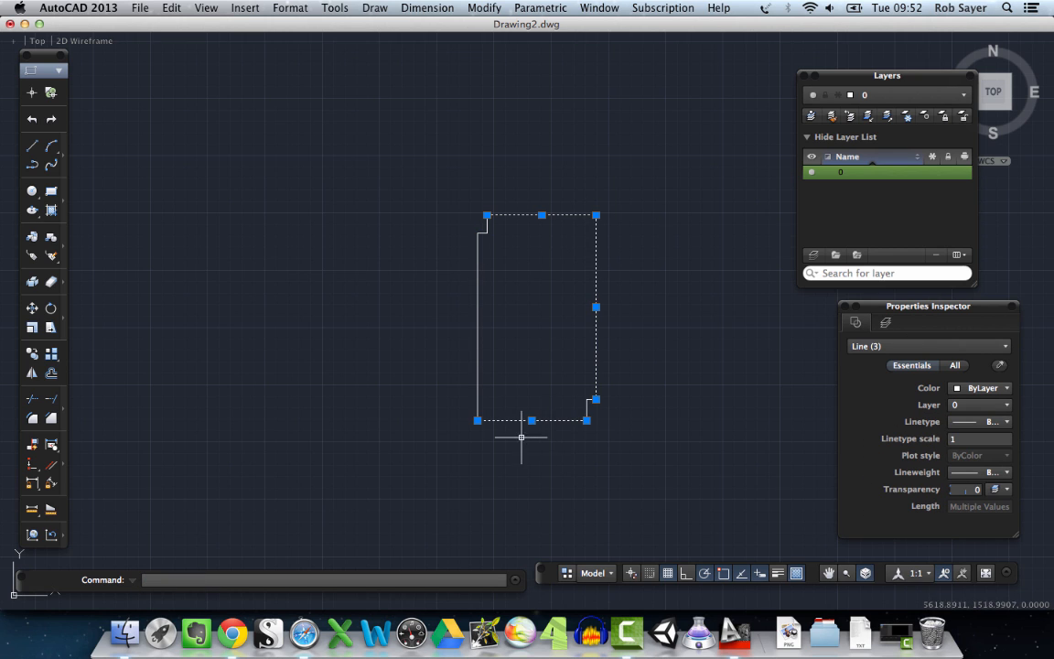
left_click(478, 343)
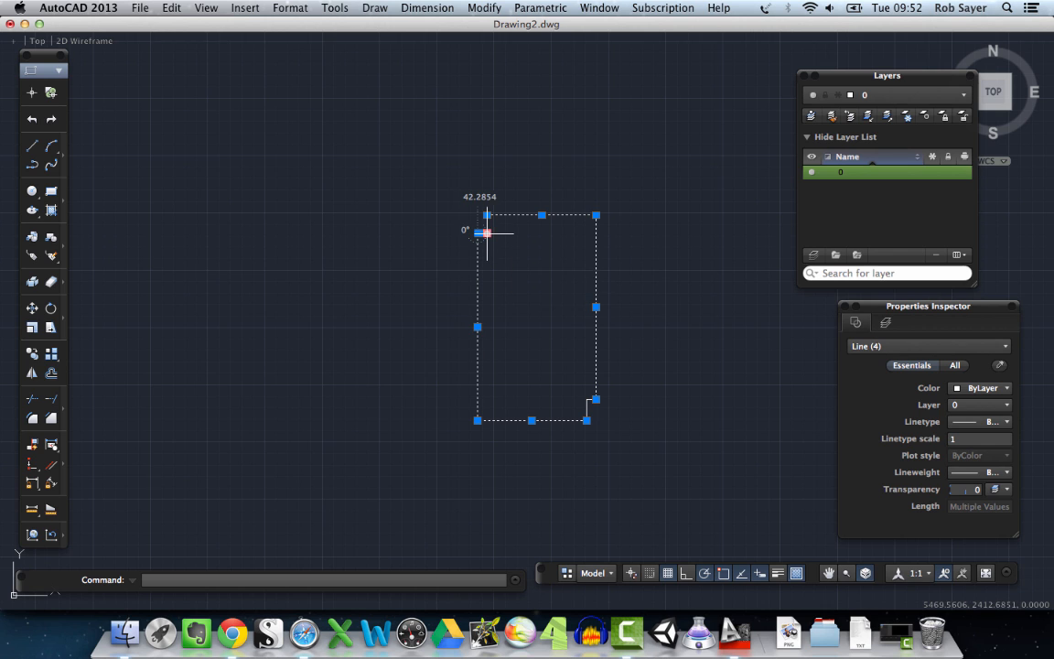
key("Escape")
Step: Join all the separate outline lines into one polyline and check the joined outline's object type
left_click(567, 215)
left_click(600, 274)
left_click(613, 295)
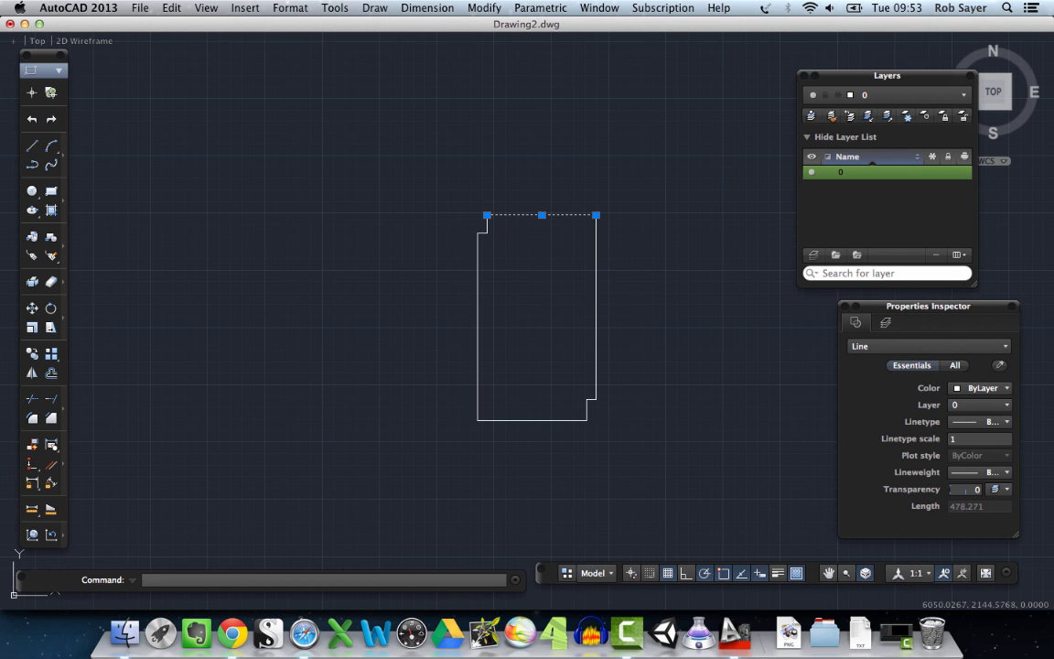
left_click(619, 295)
left_click(549, 264)
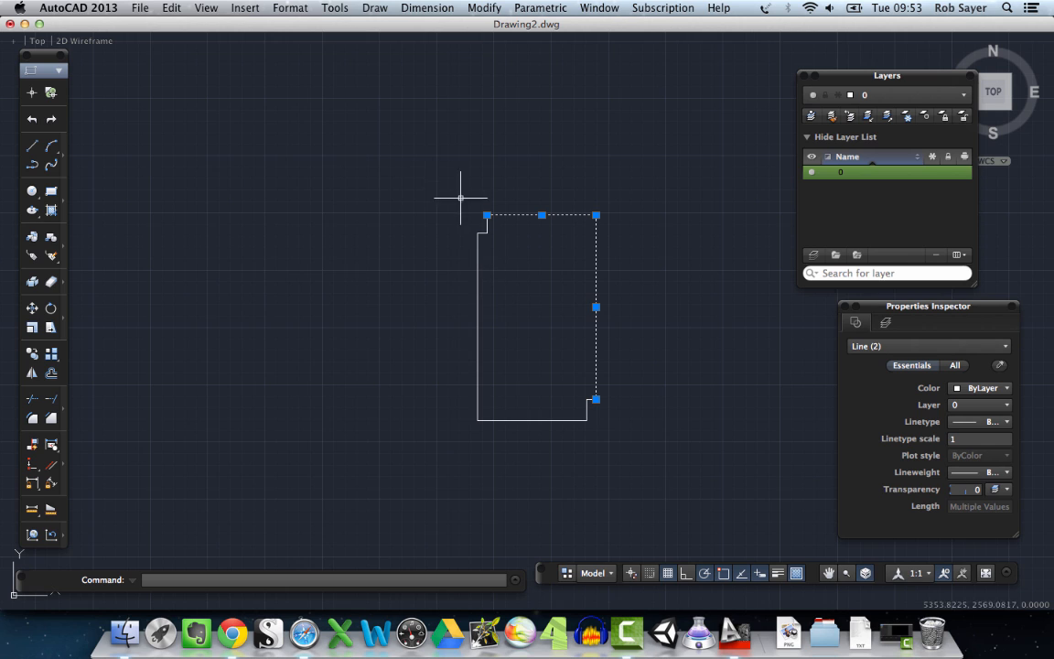
left_click(418, 151)
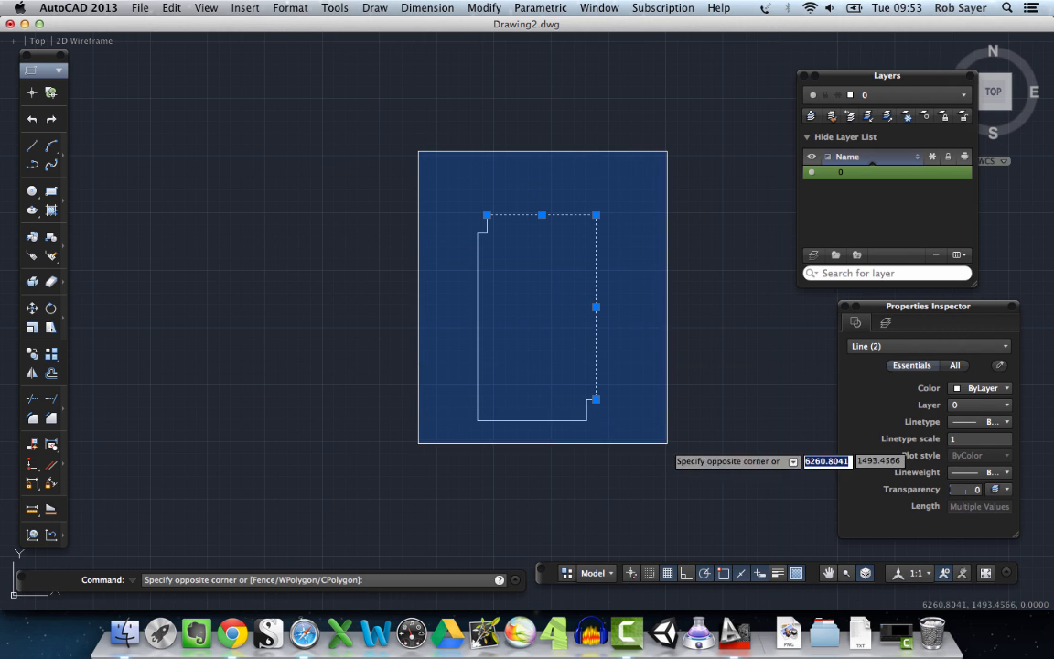
left_click(667, 443)
type("JOIN")
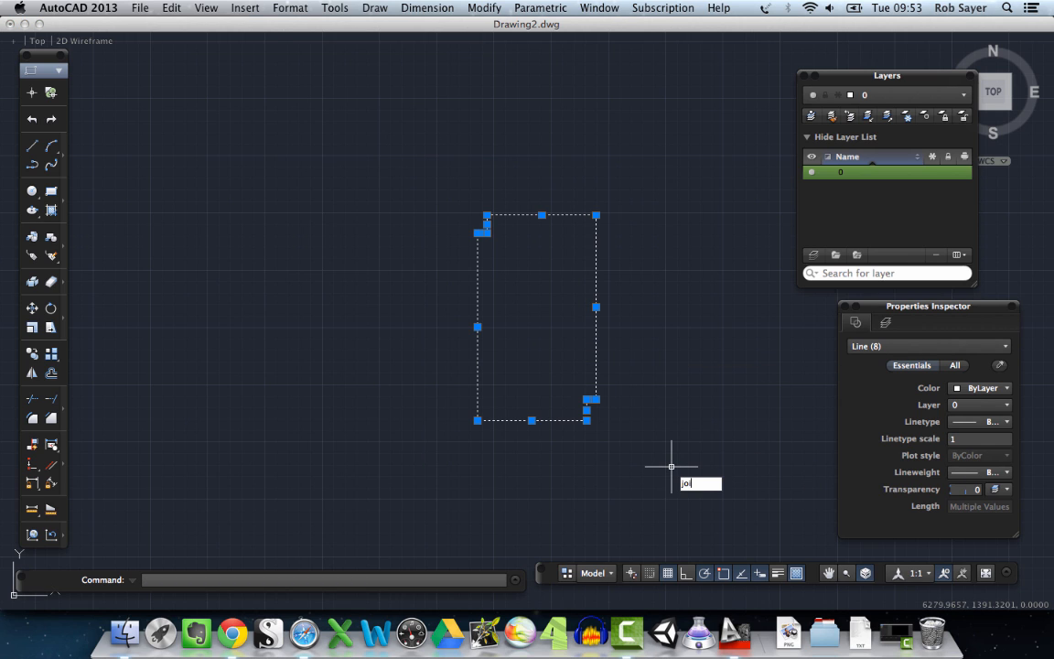
key("Return")
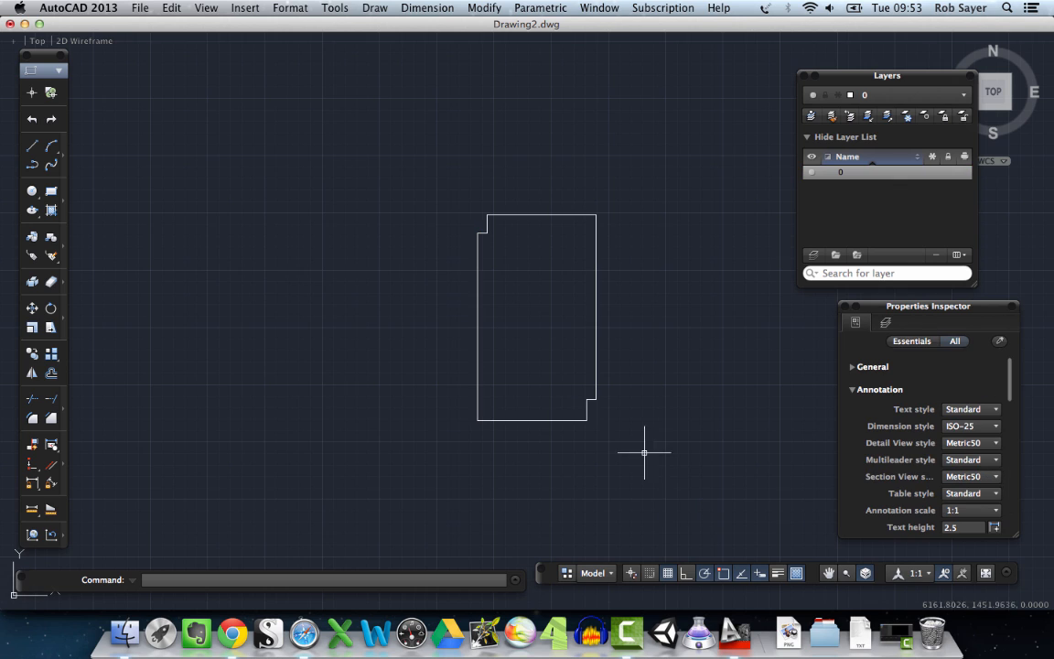
left_click(581, 421)
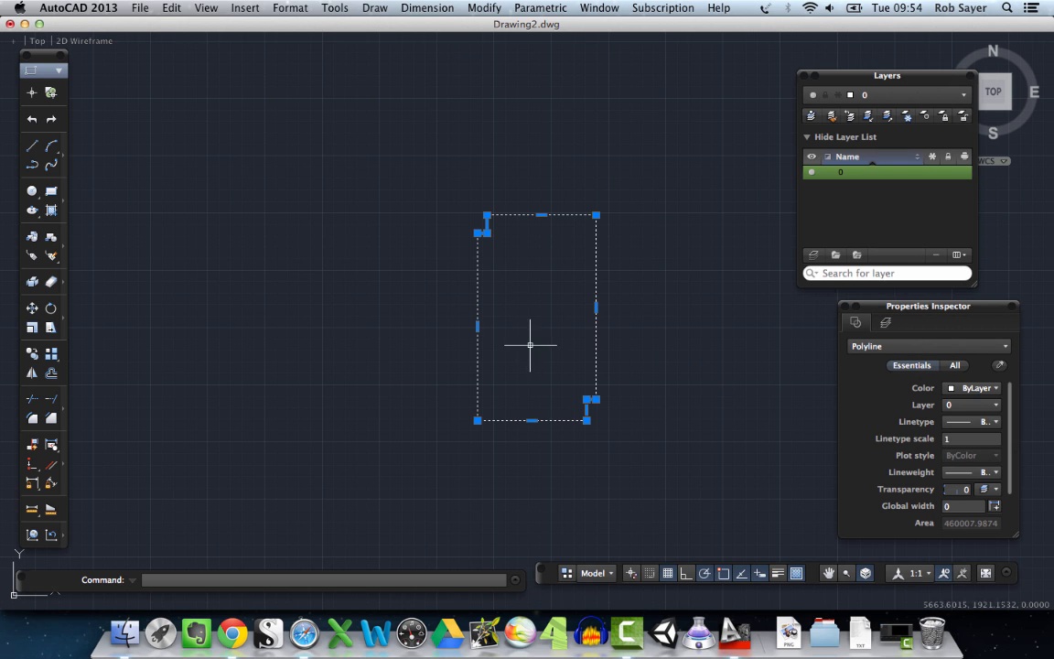
key("Escape")
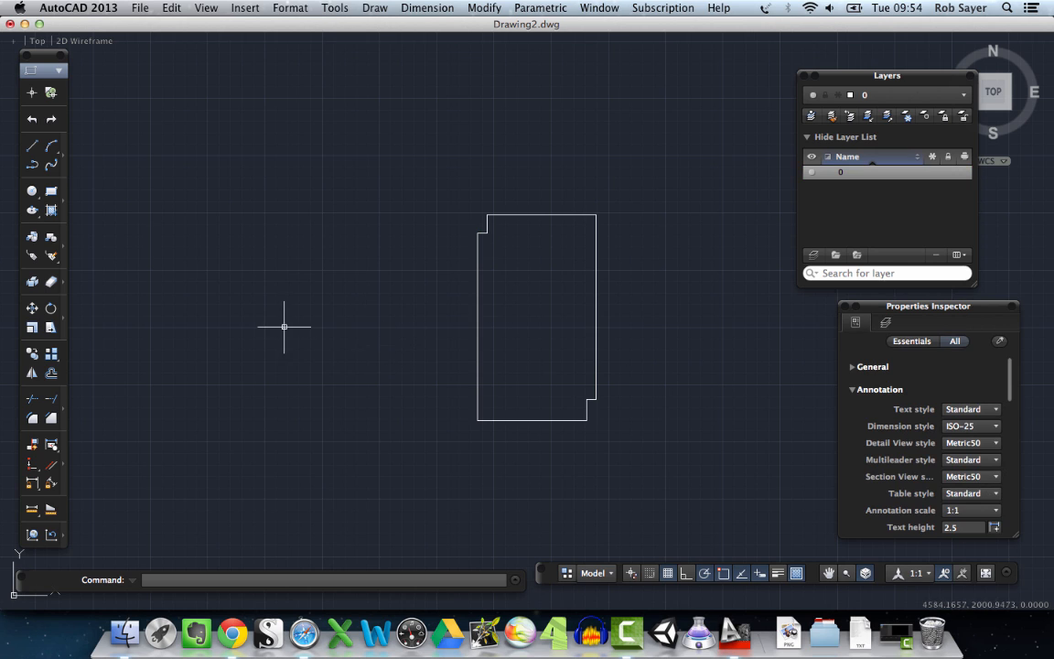
Step: Offset the joined polyline outward by about 51 units, picking the distance from the lower-right notch corner
left_click(596, 335)
type("p")
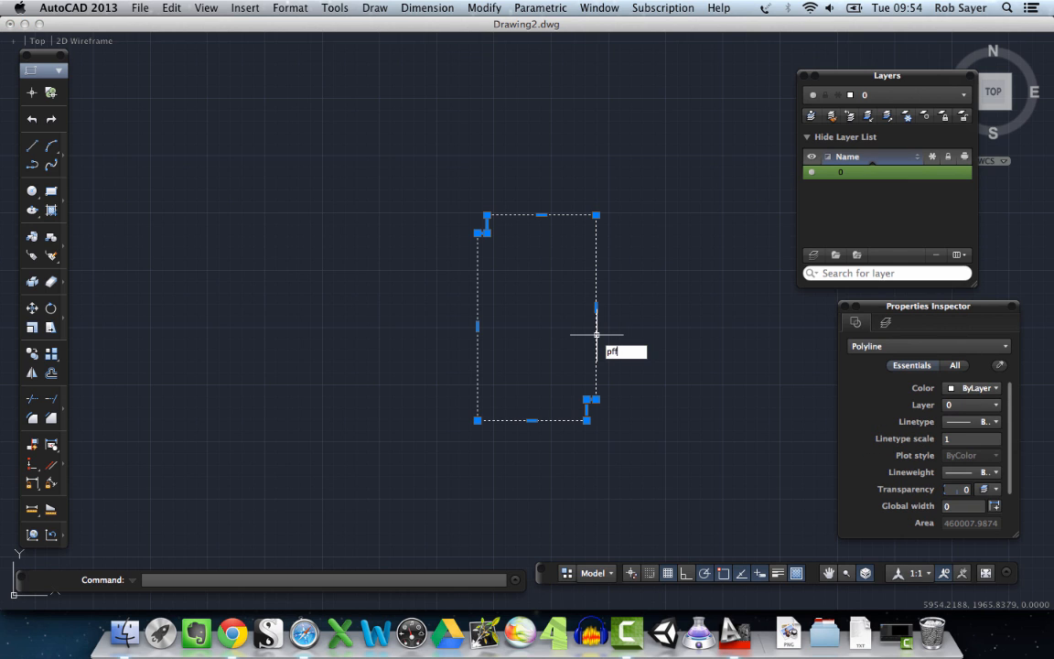
type("ffset")
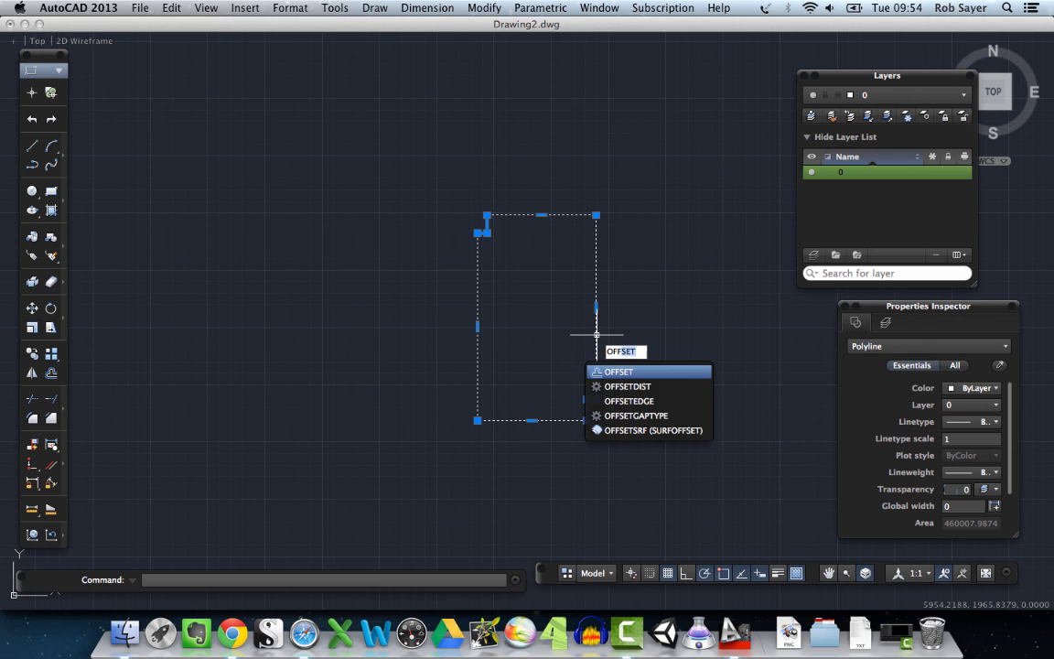
key("Return")
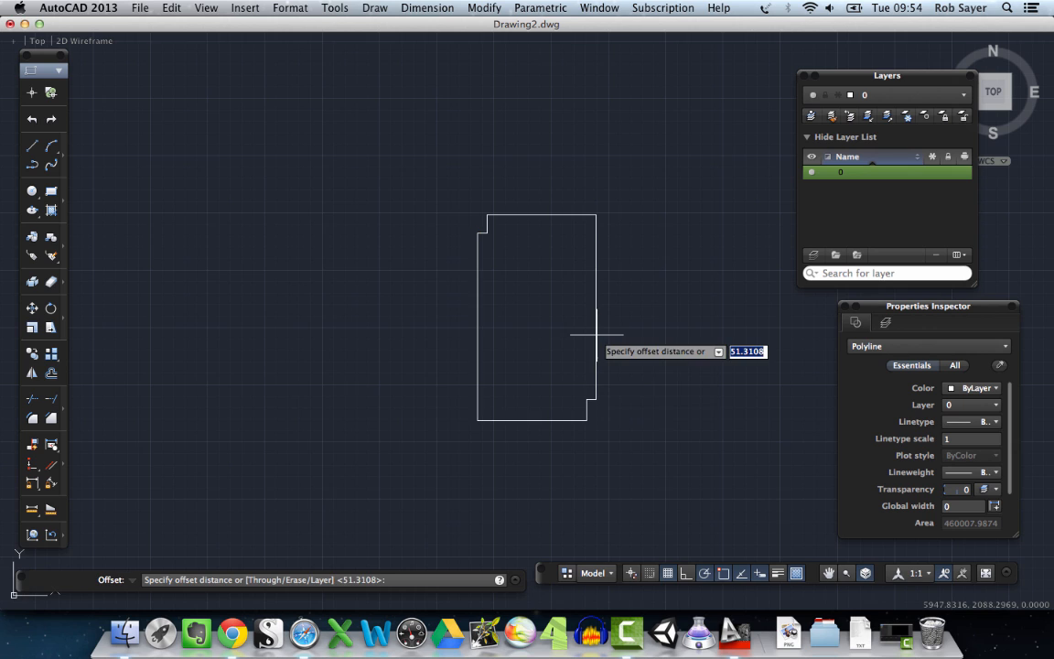
left_click(587, 398)
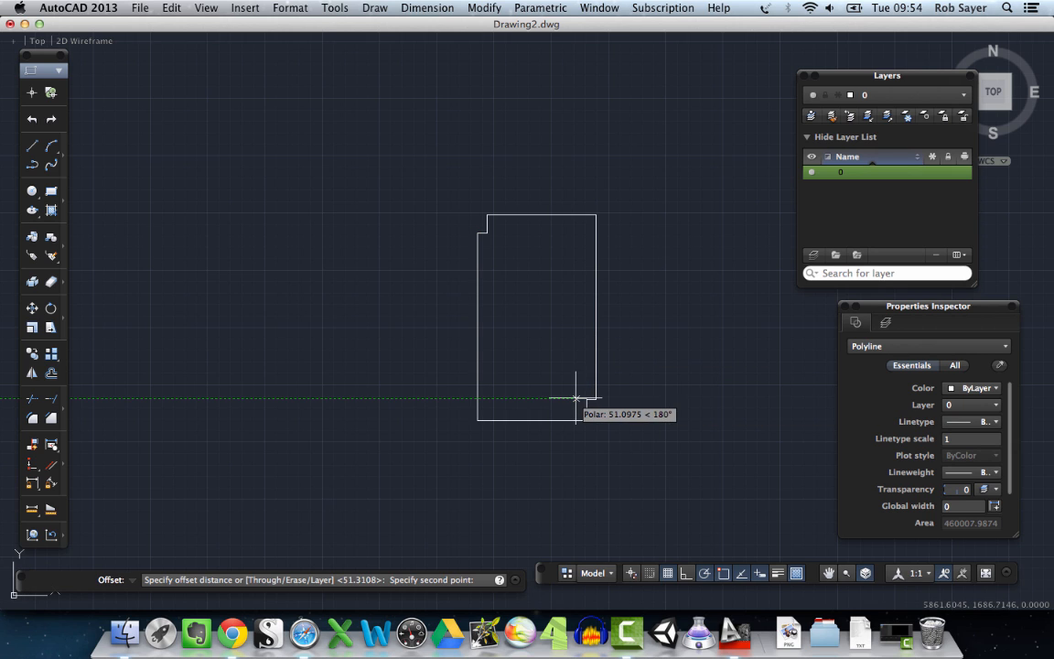
left_click(576, 398)
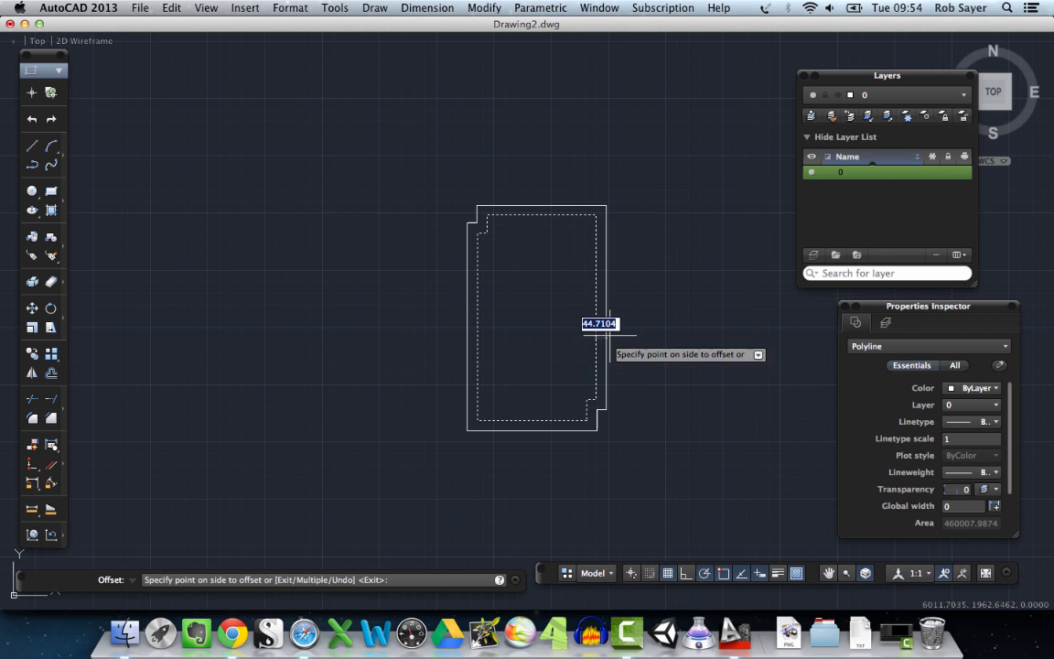
left_click(605, 327)
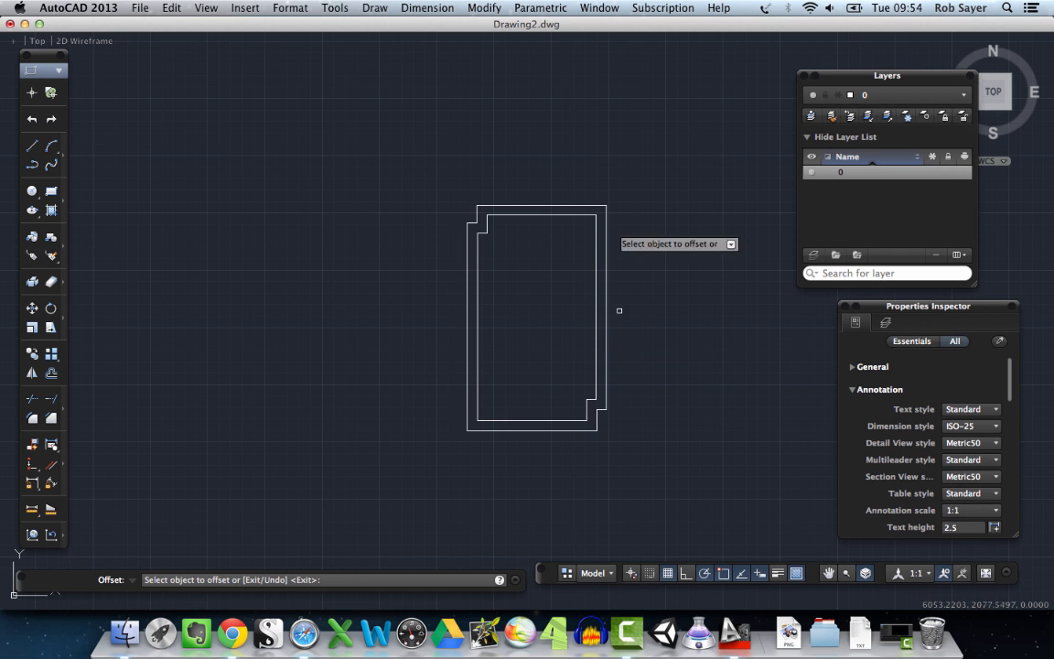
Step: Hatch the band between the inner and outer outlines with the diagonal line pattern at scale 5
left_click(52, 211)
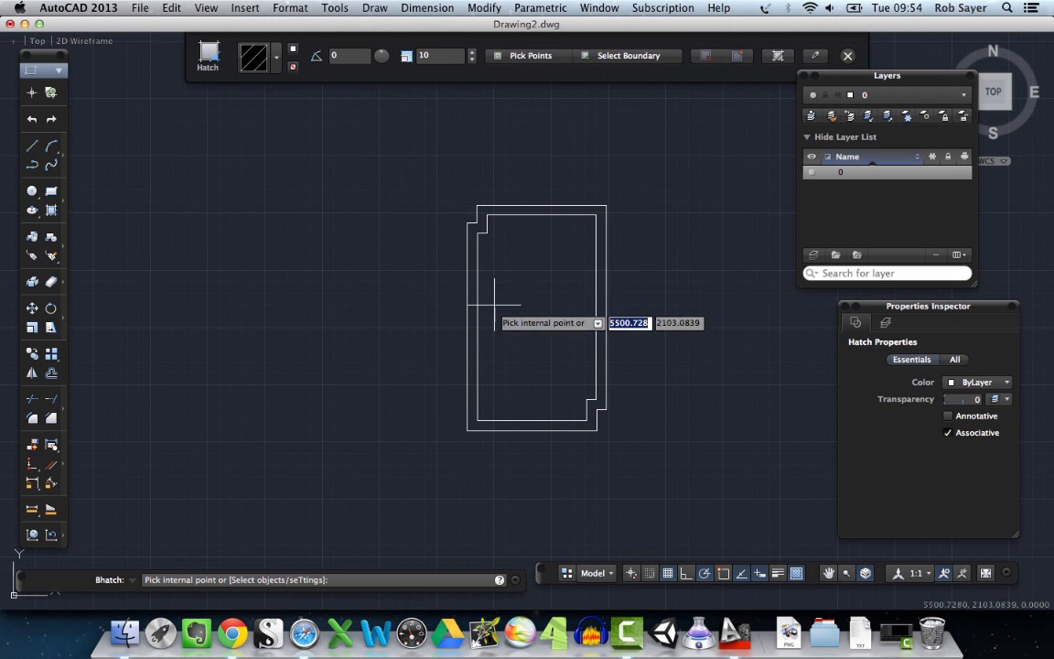
left_click(472, 274)
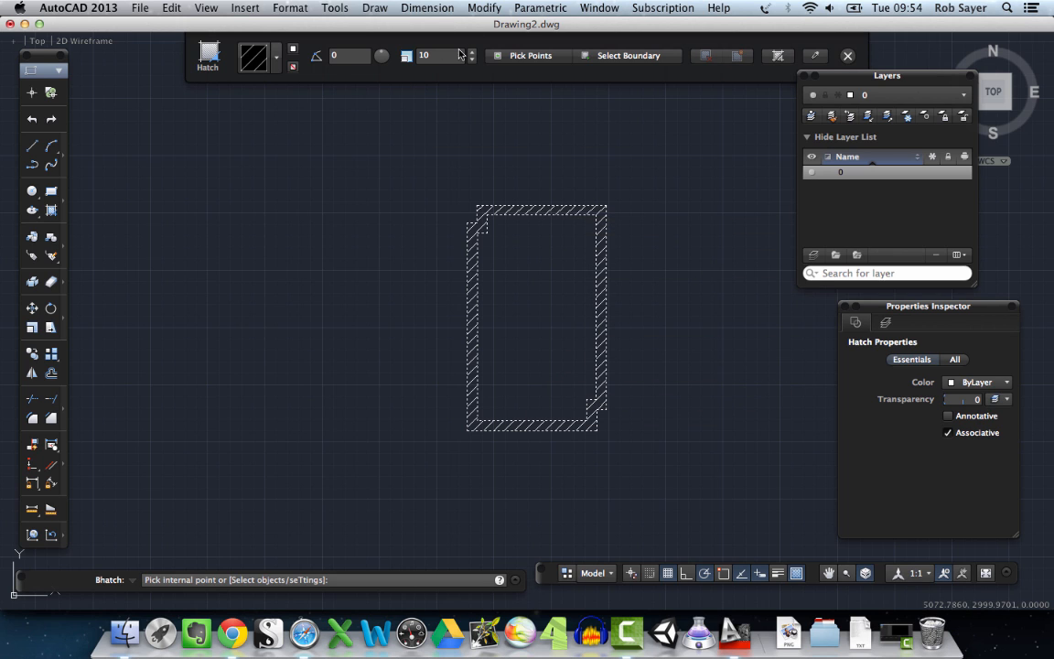
left_click_drag(439, 56, 413, 56)
type("5")
key("Return")
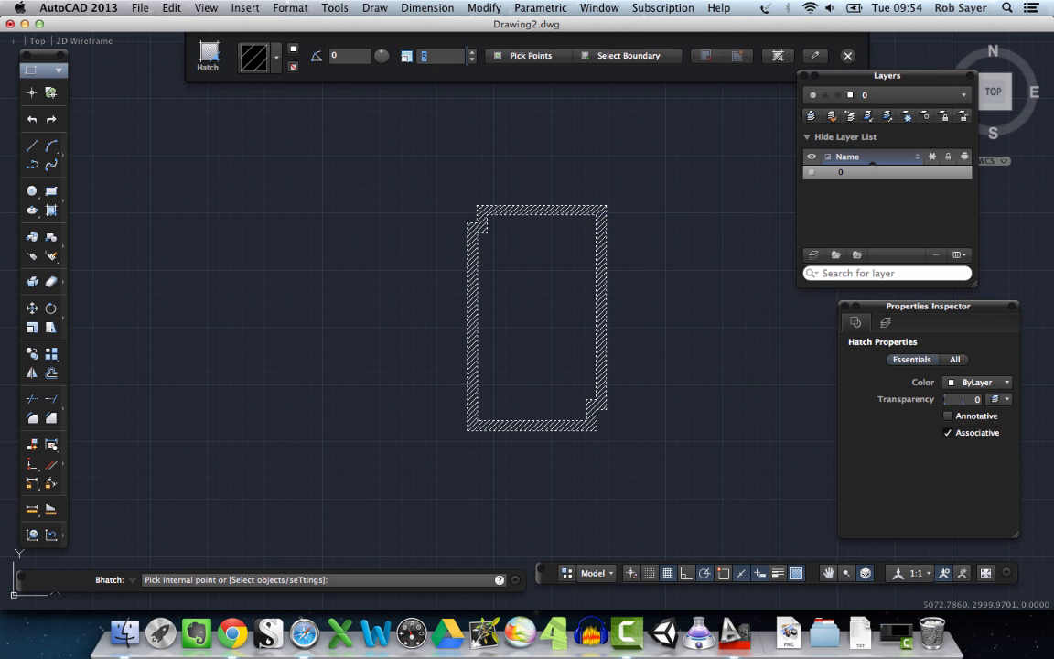
scroll(518, 249, "up", 3)
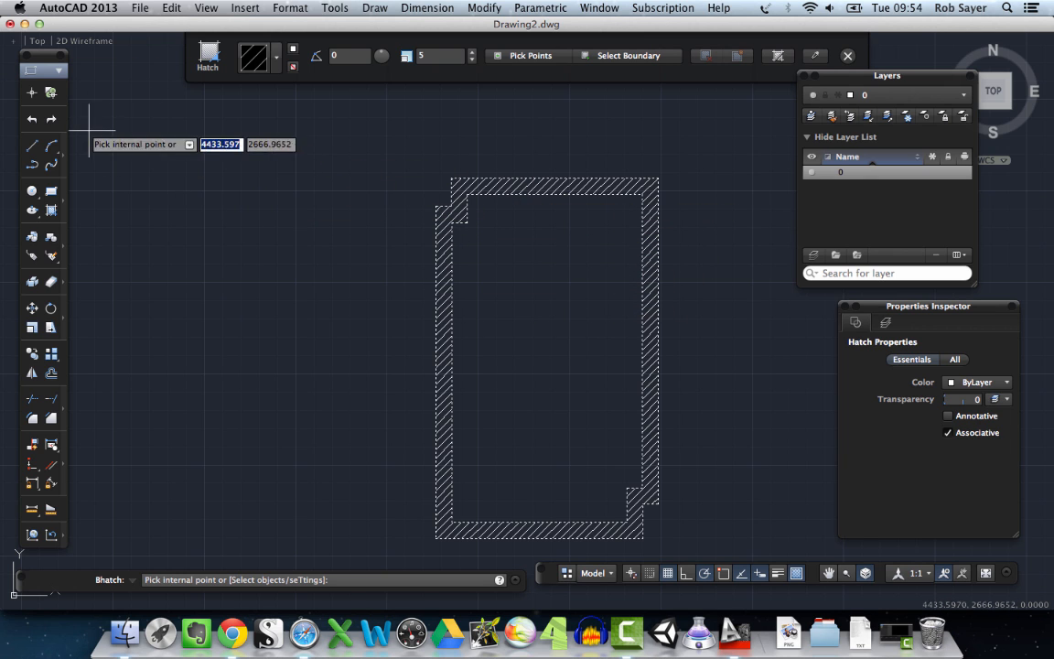
key("Return")
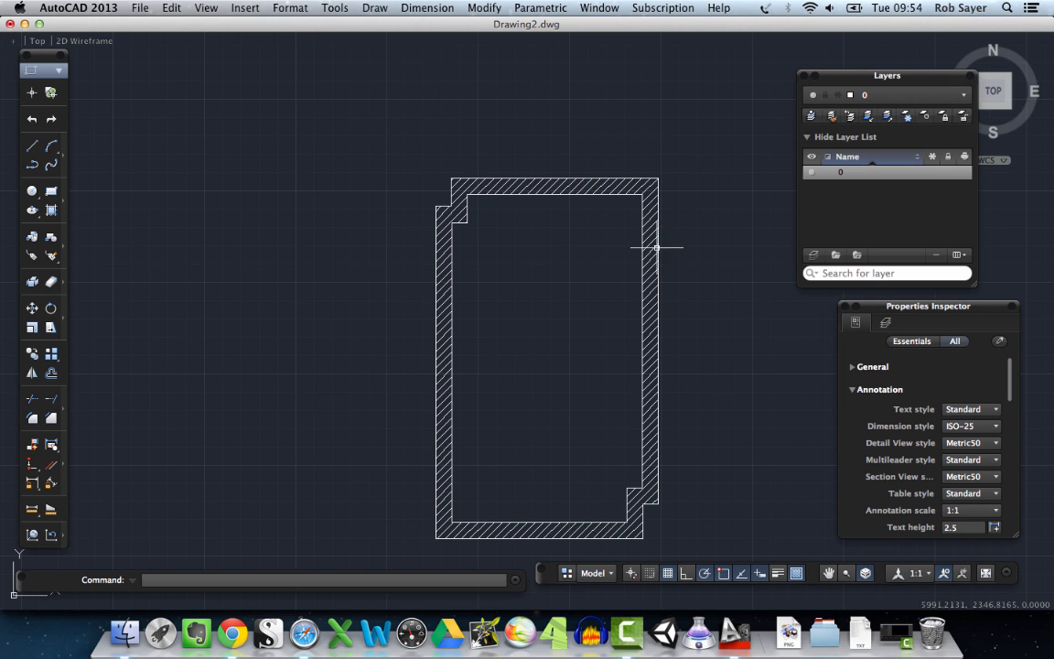
Step: Move the inner polyline down and to the left, from its upper-left corner to the inner corner of the outer outline's notch
left_click(590, 194)
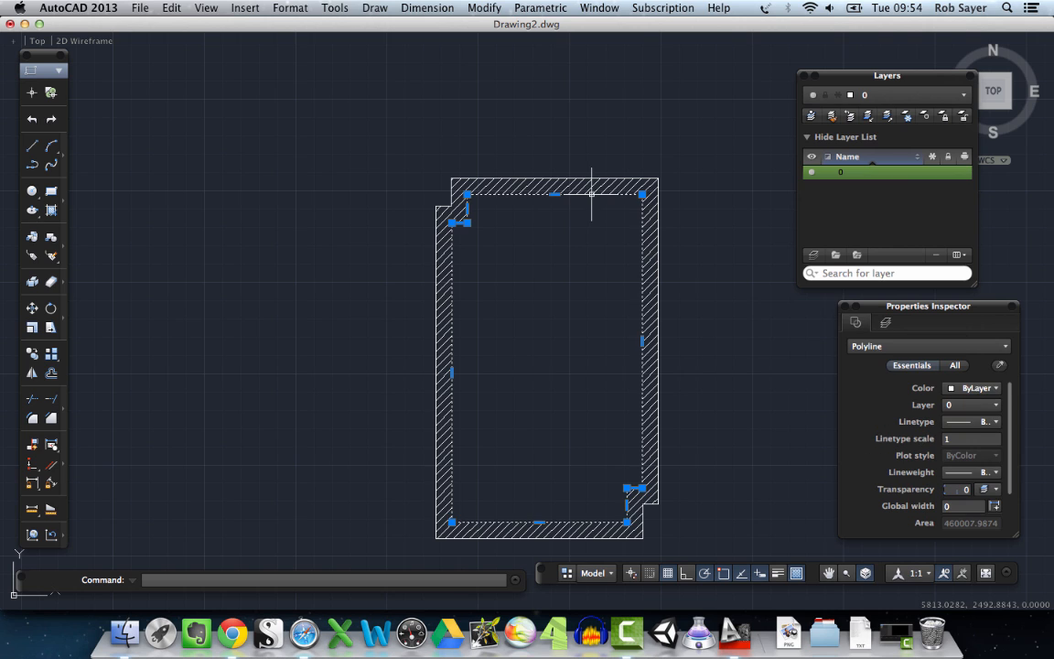
type("MOVE")
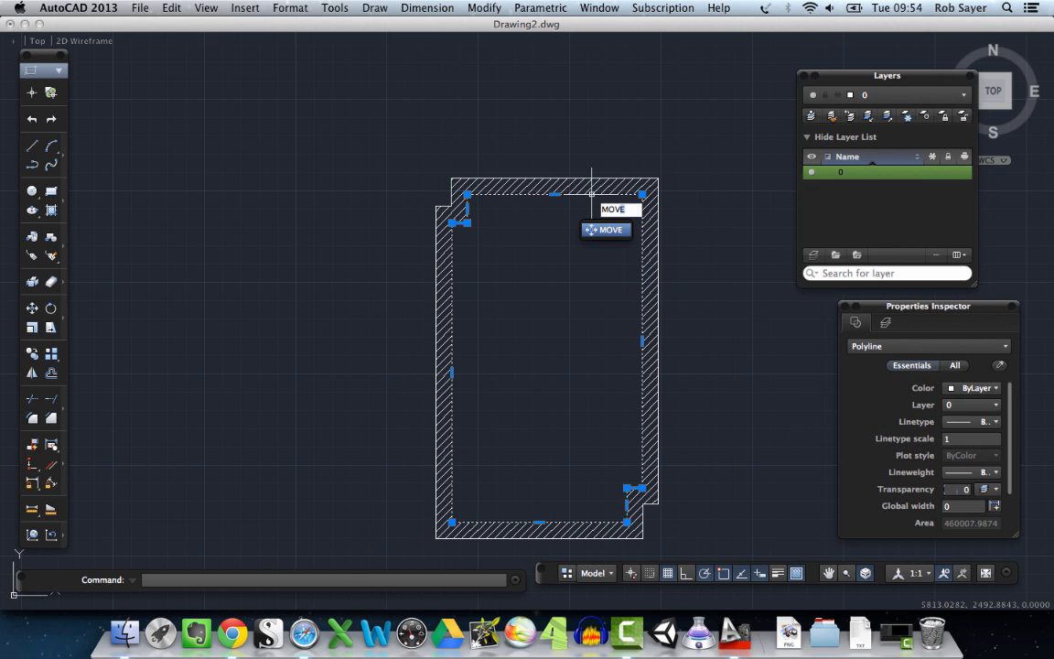
key("Return")
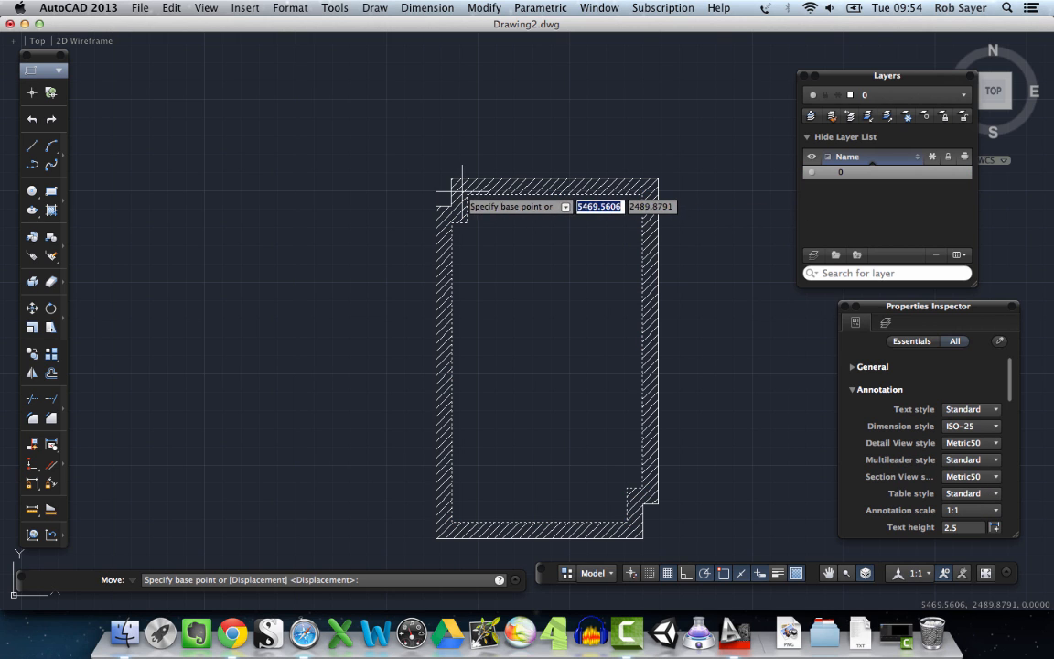
left_click(466, 194)
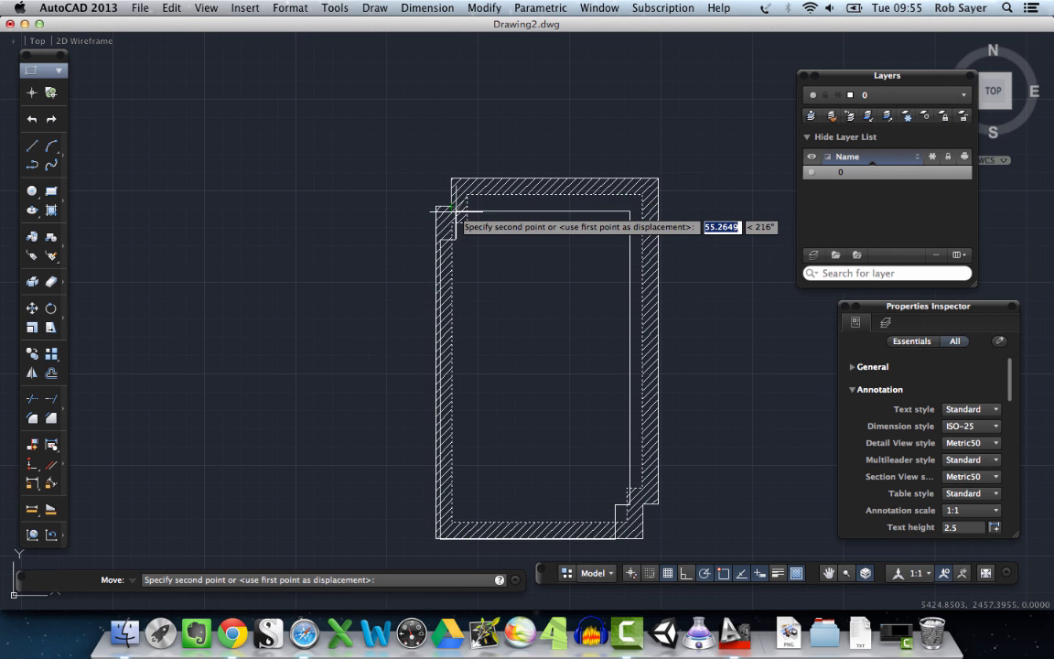
left_click(456, 211)
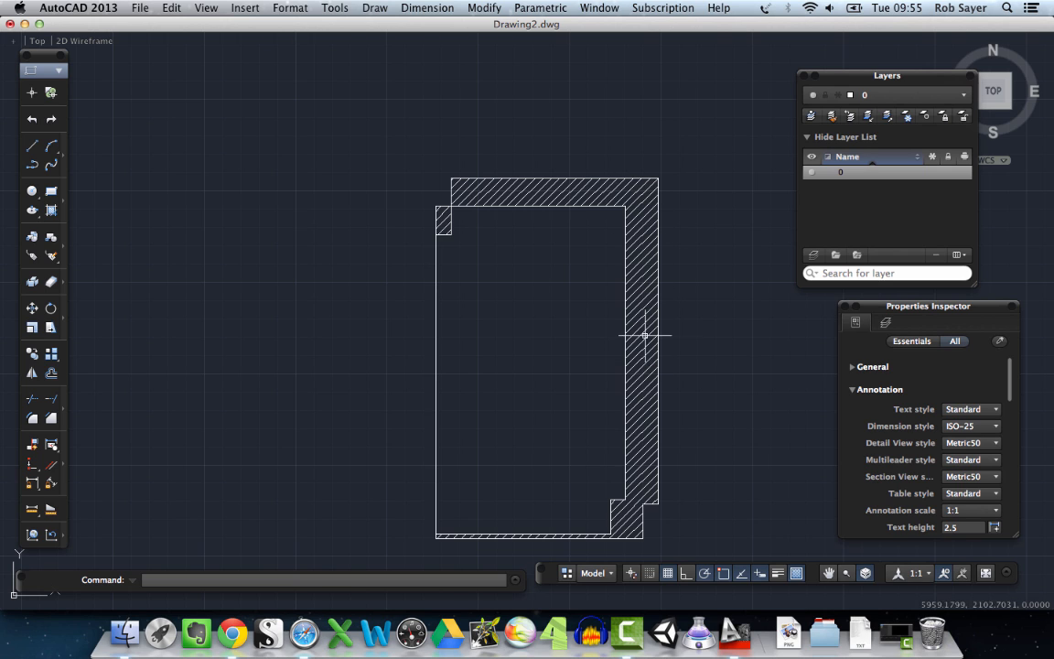
Step: Delete the inner polyline bounding the hatch, and undo the deletion
left_click(619, 206)
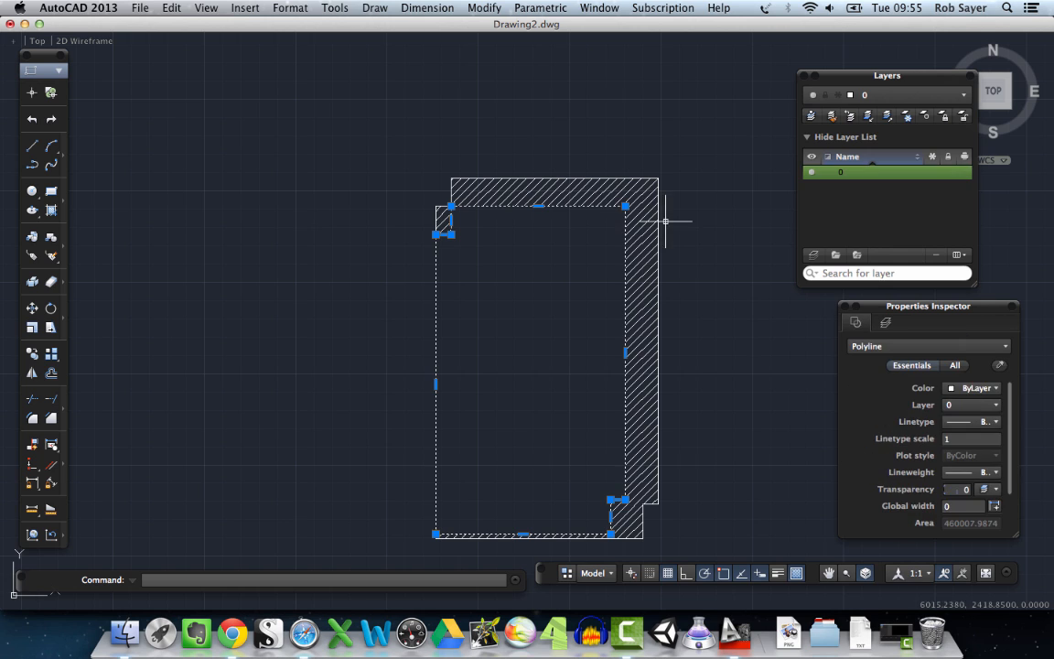
key("Escape")
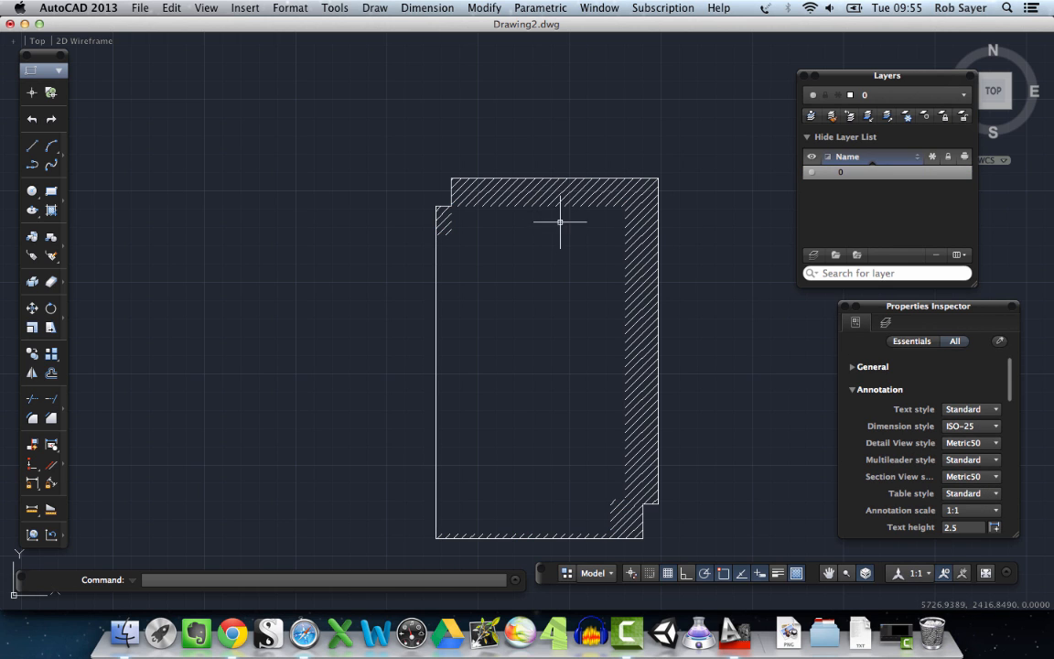
left_click(604, 219)
key("Escape")
left_click(638, 446)
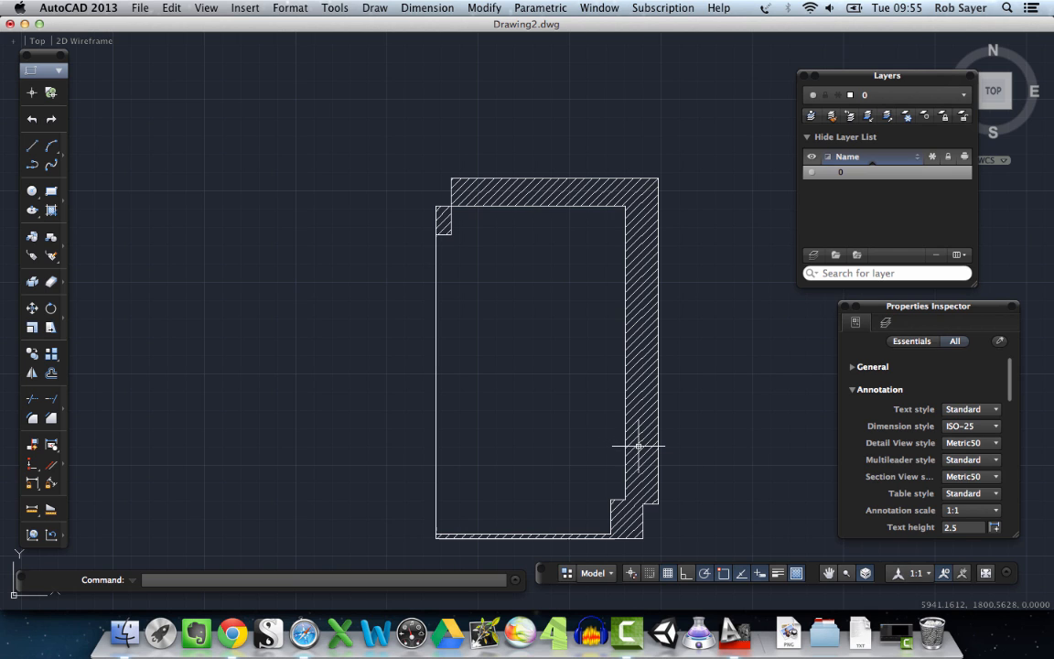